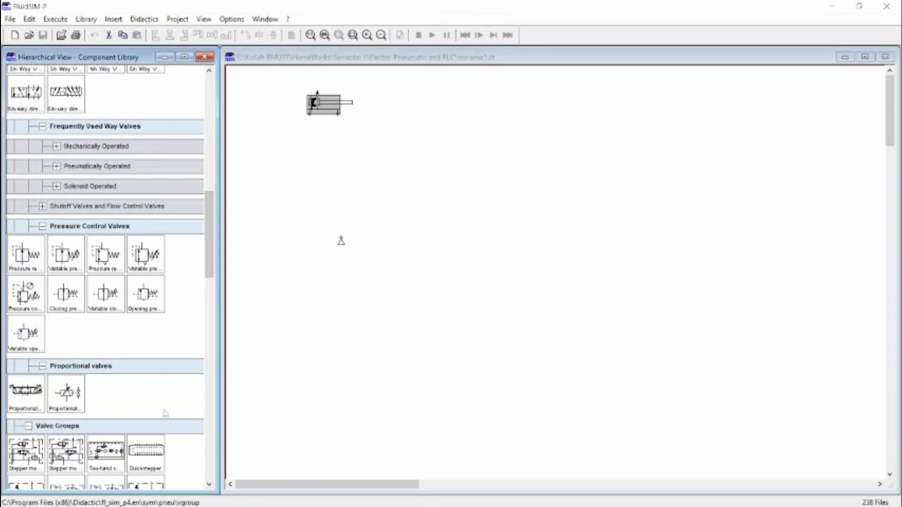
- Place a 5/n way valve between the cylinder and the air supply, with manual and solenoid actuation on both sides
drag(211, 250, 212, 224)
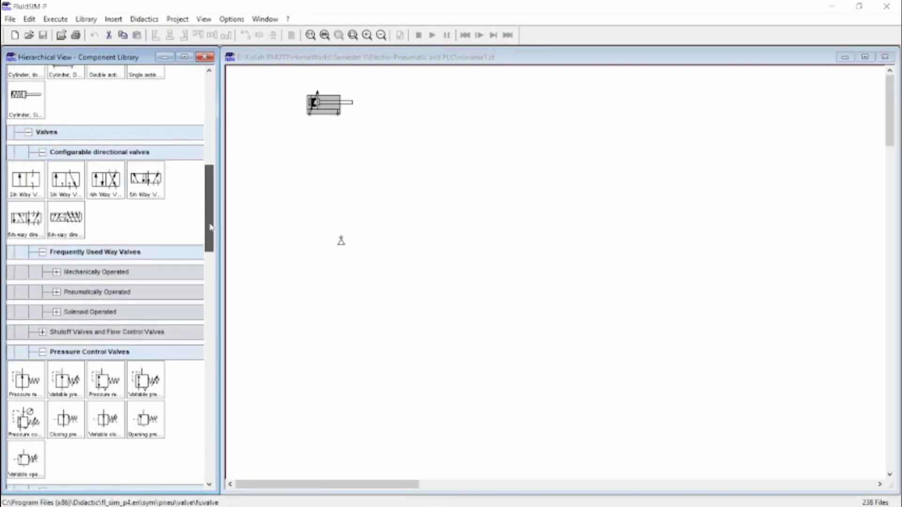
drag(145, 180, 335, 163)
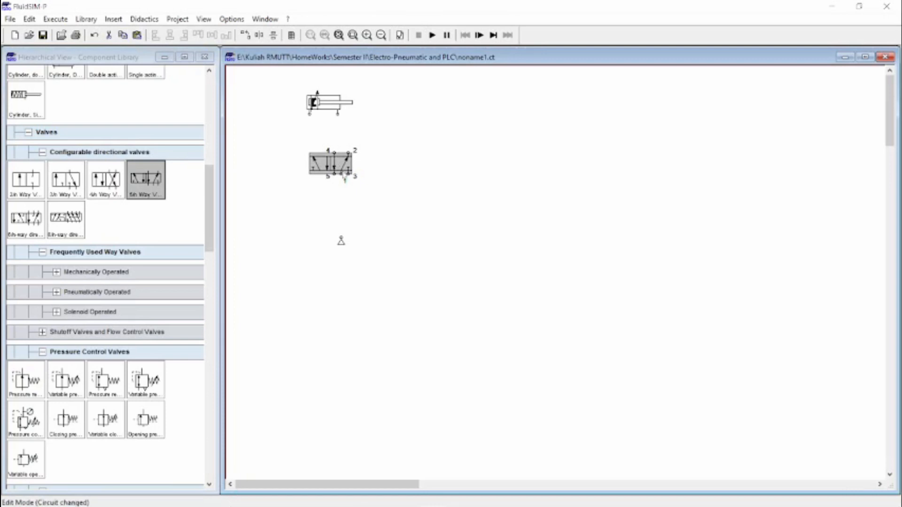
double_click(337, 165)
click(361, 214)
click(360, 251)
click(366, 264)
click(362, 308)
click(550, 213)
click(543, 252)
click(547, 265)
click(539, 306)
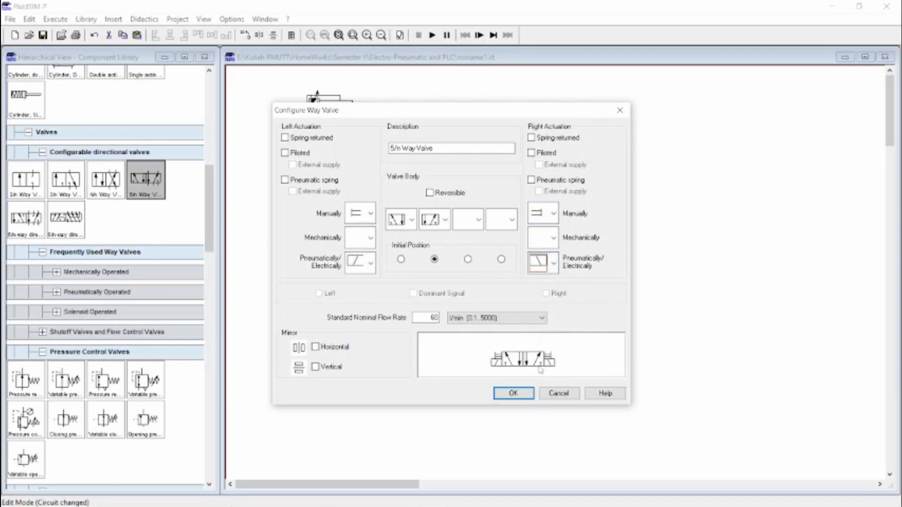
click(519, 395)
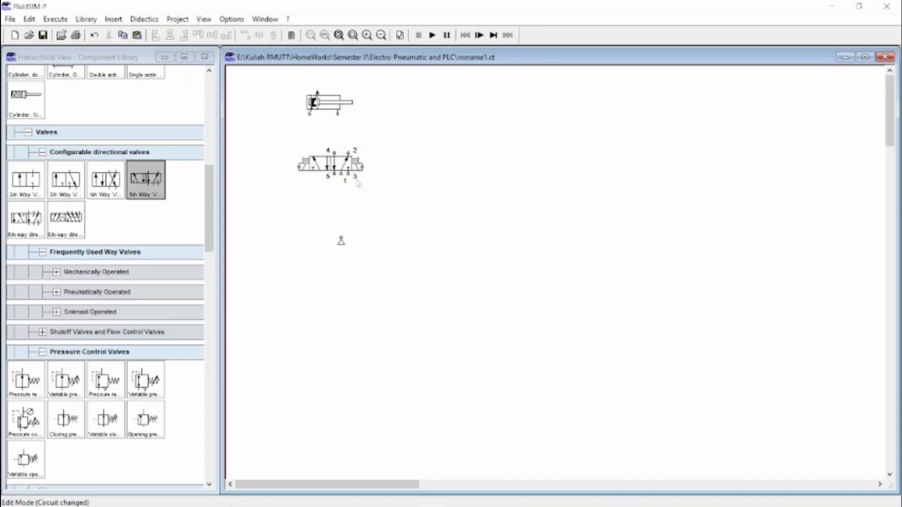
- Add actuating labels A0 at 0 mm and A1 at 1000 mm to the cylinder, and place its distance rule above the rod end
click(327, 104)
double_click(327, 104)
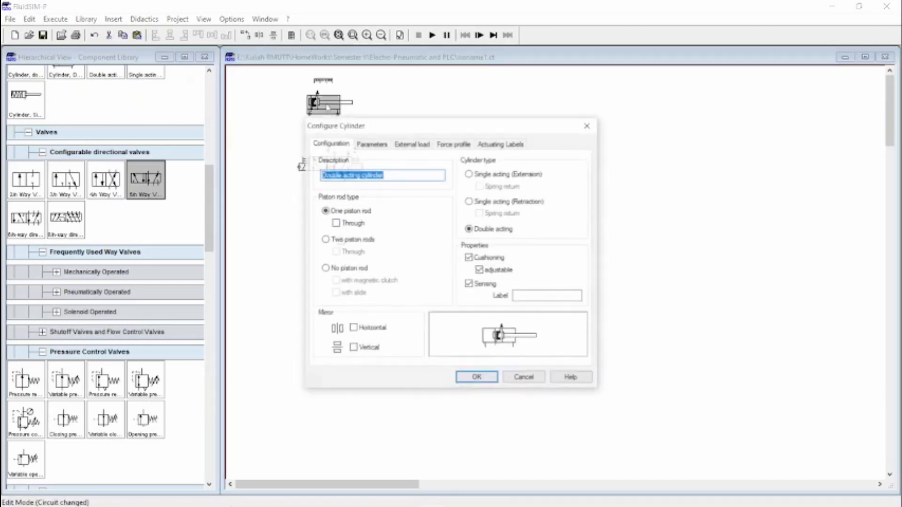
click(373, 144)
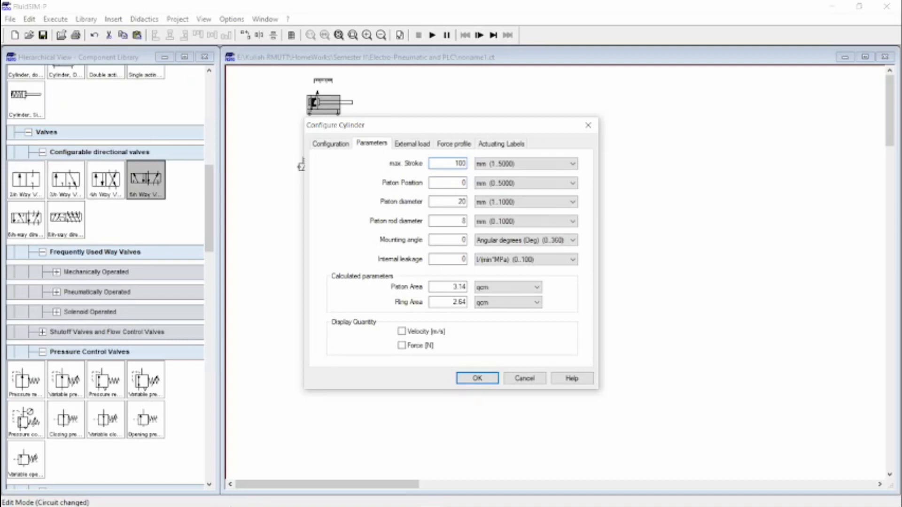
click(502, 144)
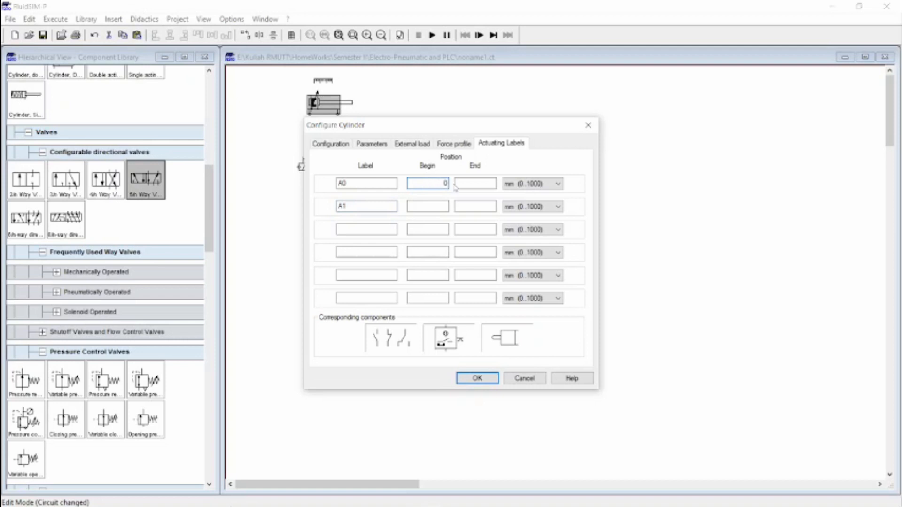
click(440, 206)
click(478, 378)
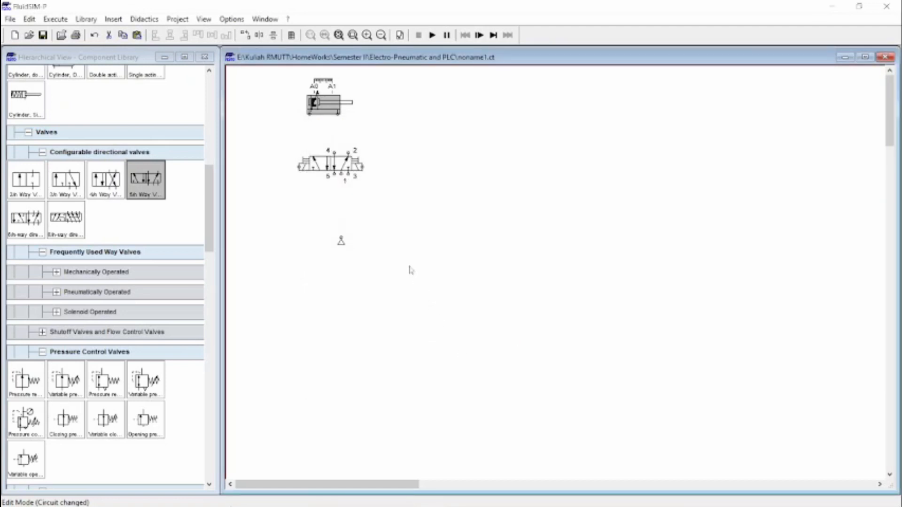
drag(323, 82, 362, 87)
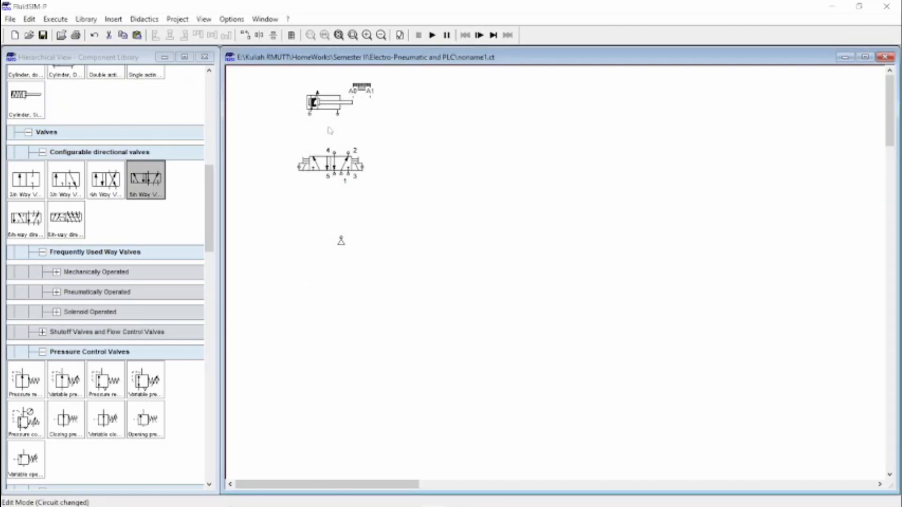
- Label the valve's left solenoid Y1 and its right solenoid Y2
click(300, 168)
double_click(299, 168)
text(Y1)
key(Return)
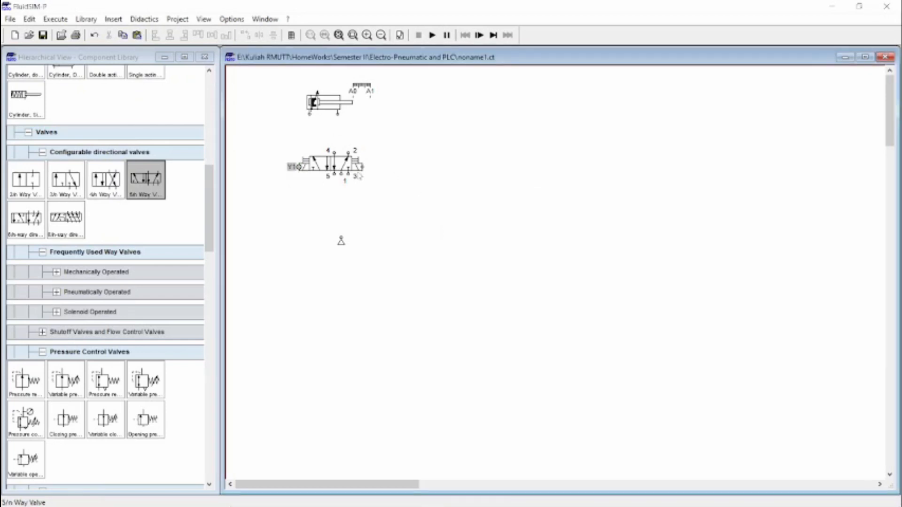
double_click(362, 165)
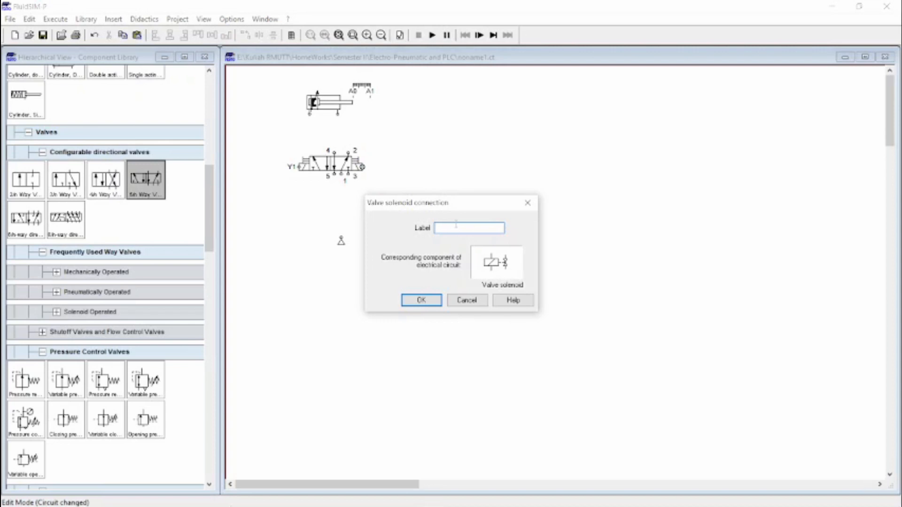
click(426, 301)
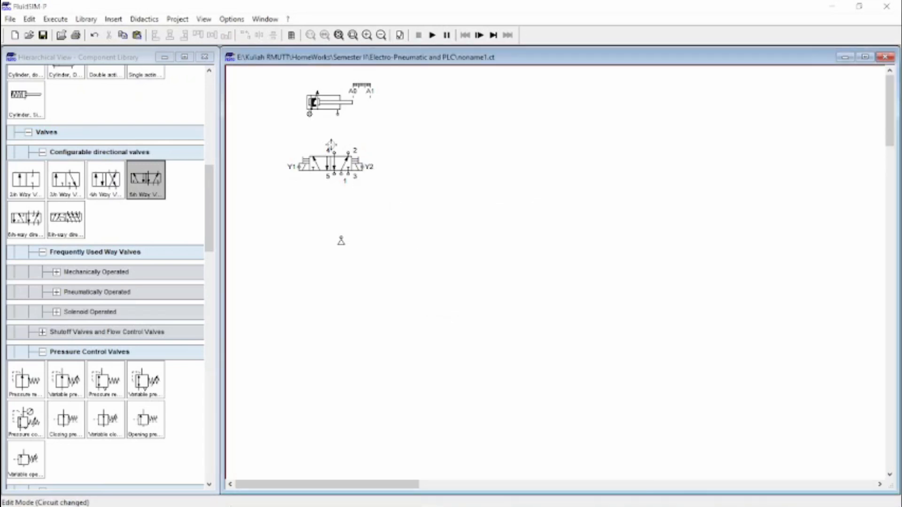
- Connect valve ports 4 and 2 to the cylinder, aligned above port 2, and port 1 to the compressed air supply
drag(335, 151, 348, 151)
drag(329, 103, 339, 103)
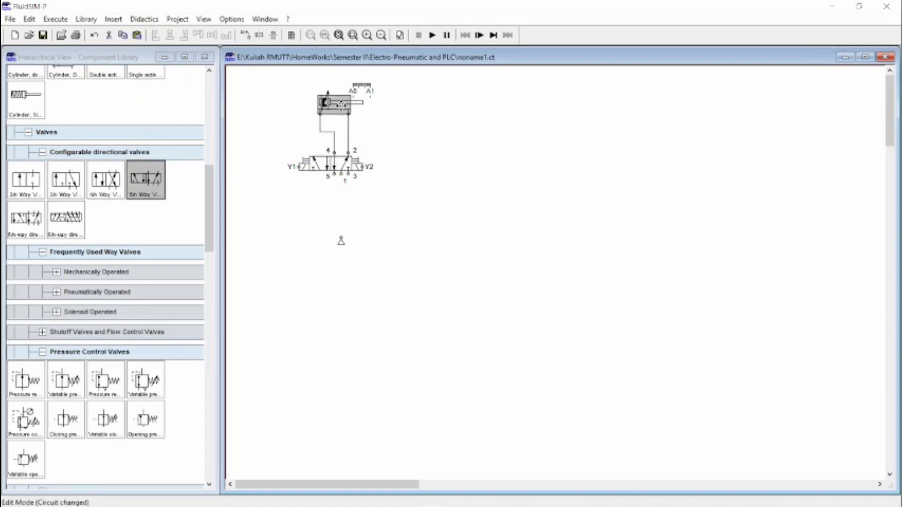
click(386, 177)
drag(341, 174, 339, 201)
drag(341, 239, 342, 238)
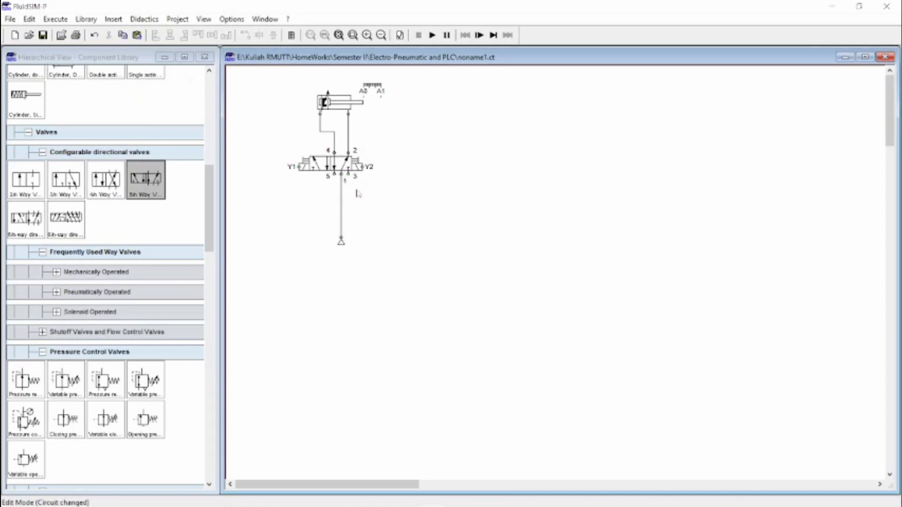
- Terminate valve ports 5 and 3 with the plain triangular exhaust symbol
double_click(334, 175)
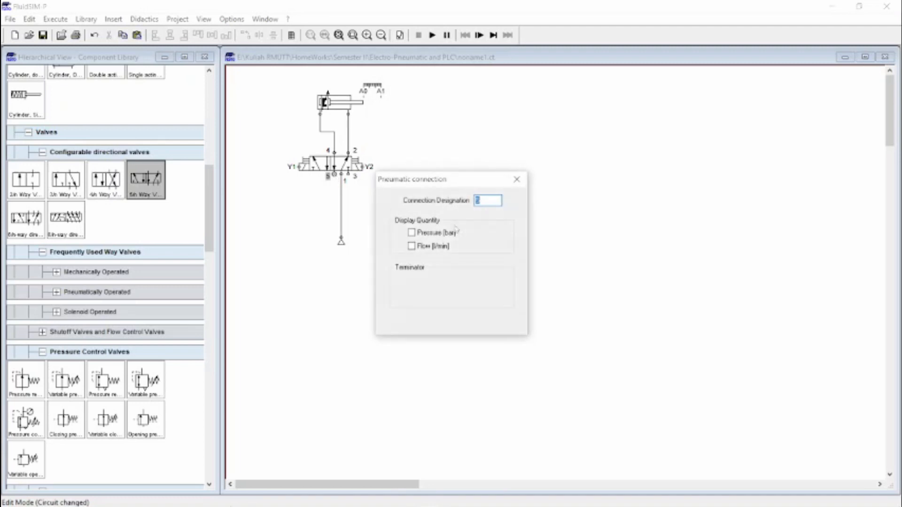
key(Escape)
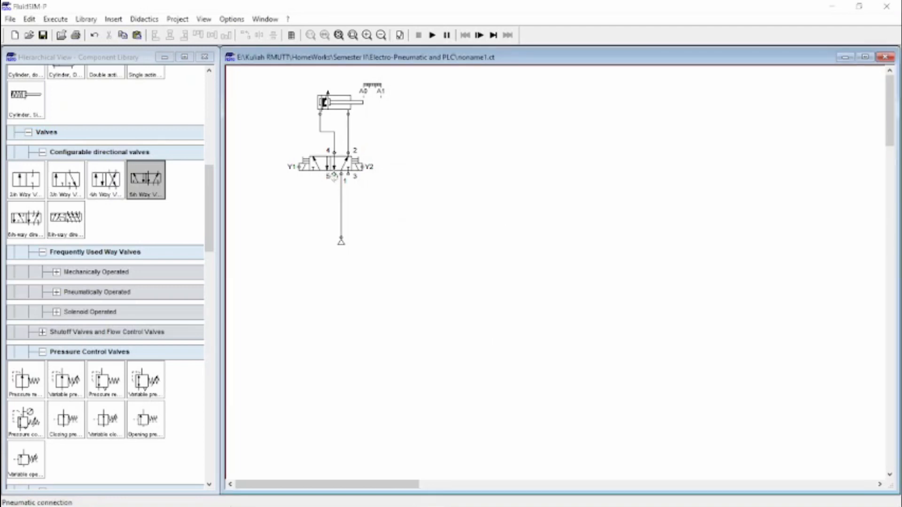
double_click(334, 175)
click(454, 288)
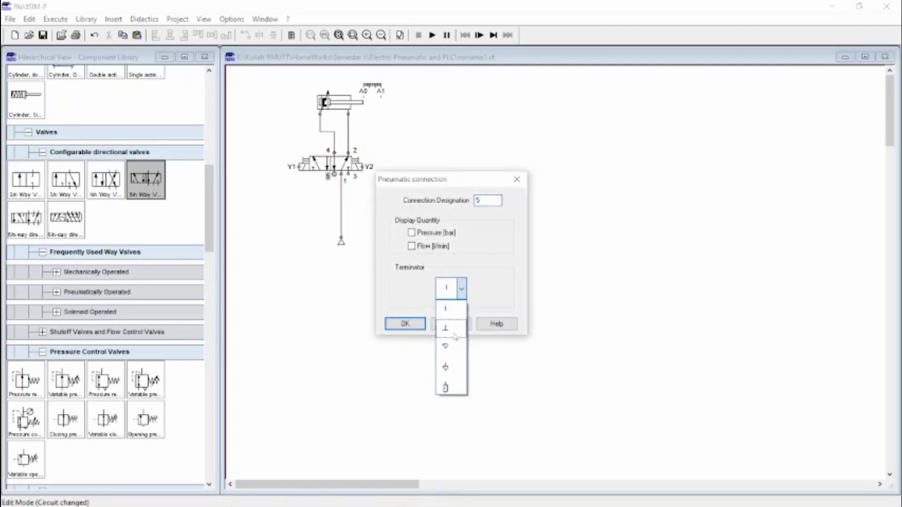
click(445, 348)
click(403, 323)
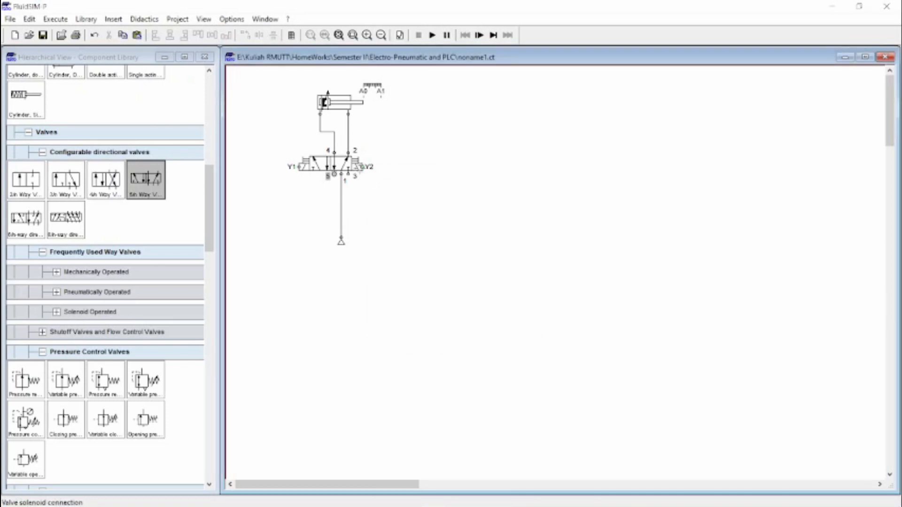
double_click(355, 175)
click(441, 288)
click(446, 350)
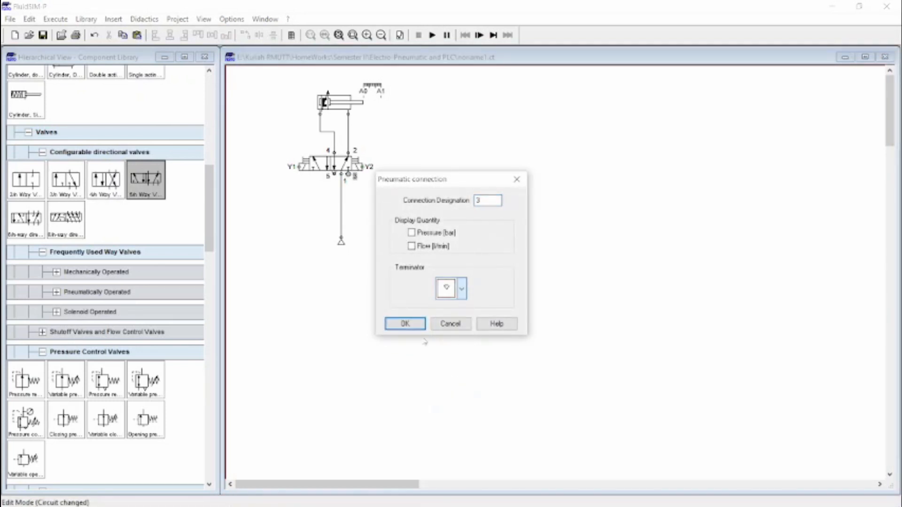
click(403, 325)
- Duplicate the cylinder, its distance rule and the connected valve, and place the copy to the right of the original
drag(256, 73, 434, 196)
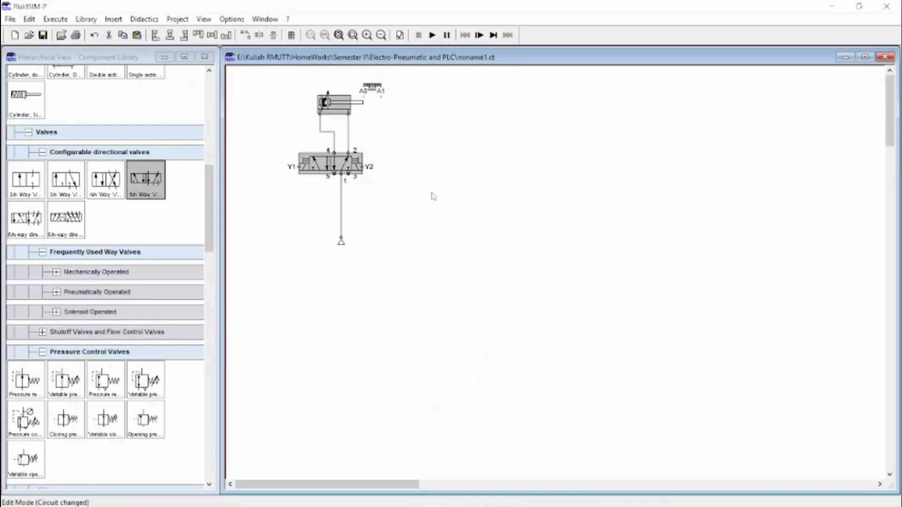
key(ctrl+c)
key(ctrl+v)
drag(567, 329, 431, 159)
click(489, 185)
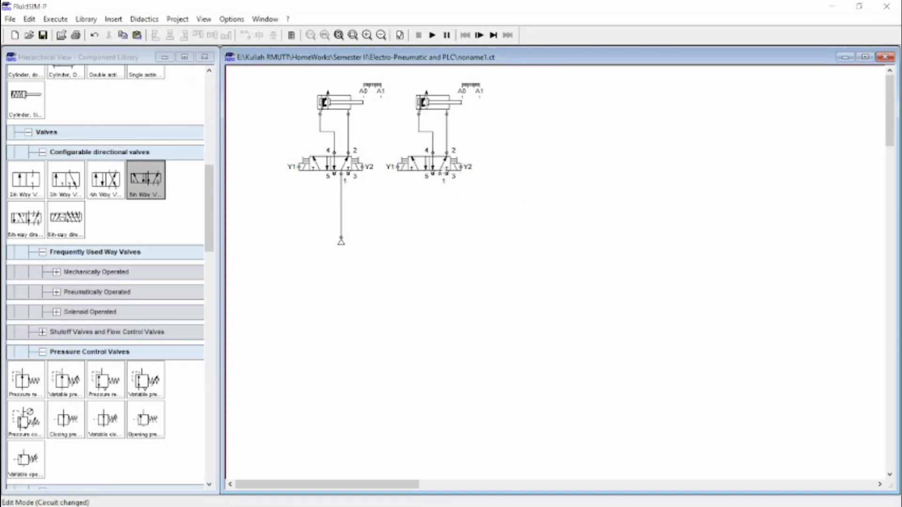
- Relabel the copied valve's left solenoid Y3 and its right solenoid Y4
double_click(396, 166)
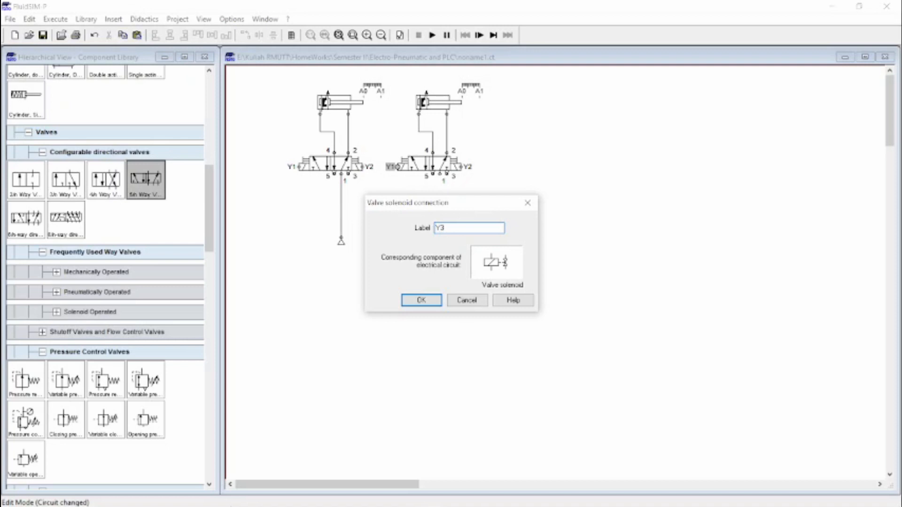
text(Y3)
key(Return)
double_click(463, 169)
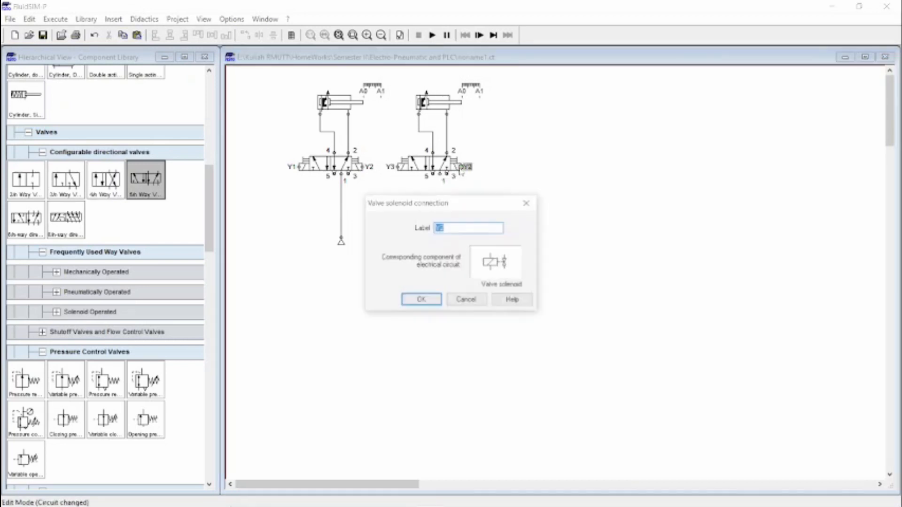
key(Return)
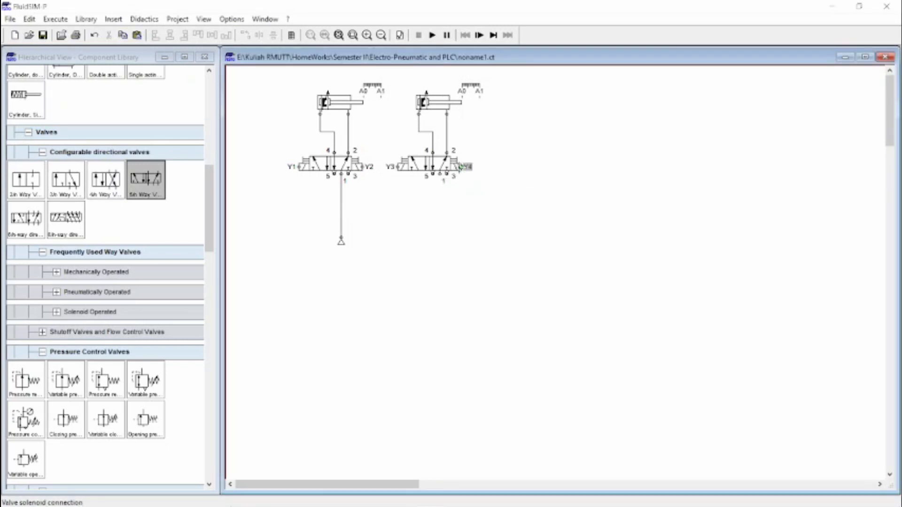
- Rename the second cylinder's position labels to B0 and B1, and connect the second valve's port 1 to the supply line
double_click(471, 86)
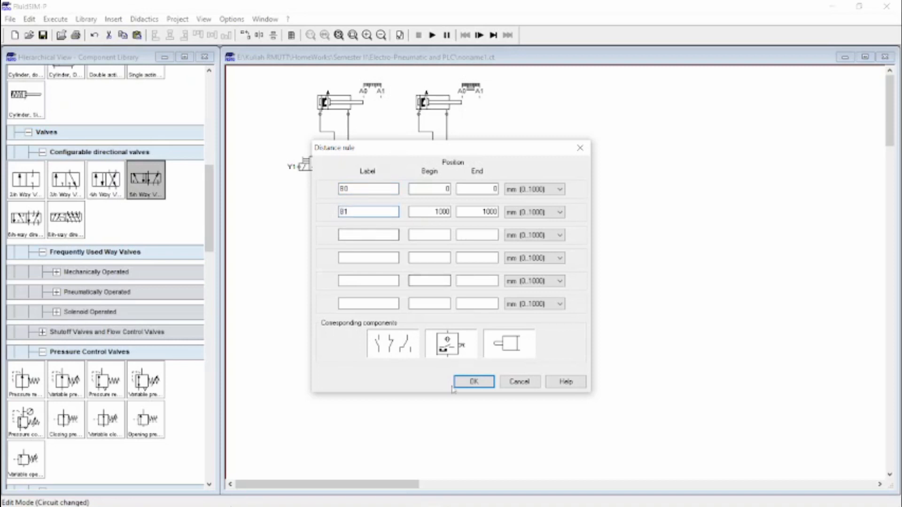
click(473, 381)
drag(440, 174, 342, 191)
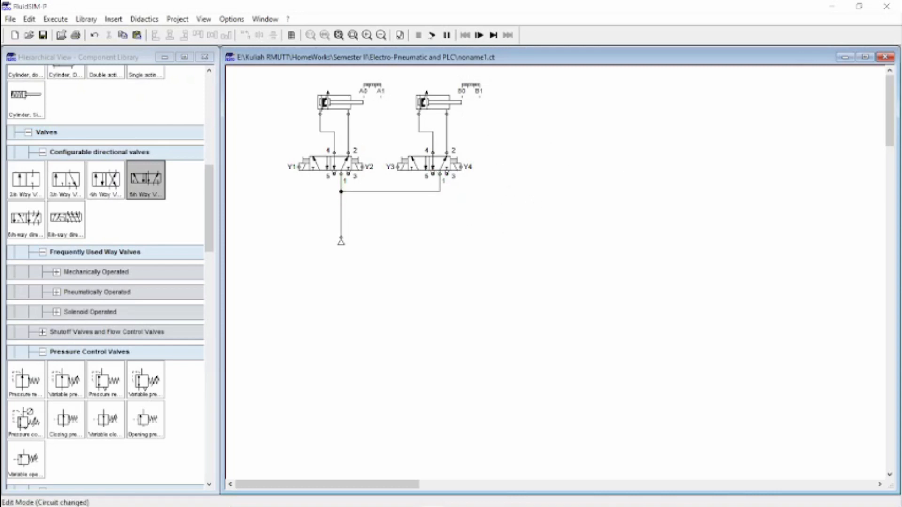
- Simulate the circuit, extending and retracting both cylinders with the valves' manual actuators, and end the simulation
click(432, 35)
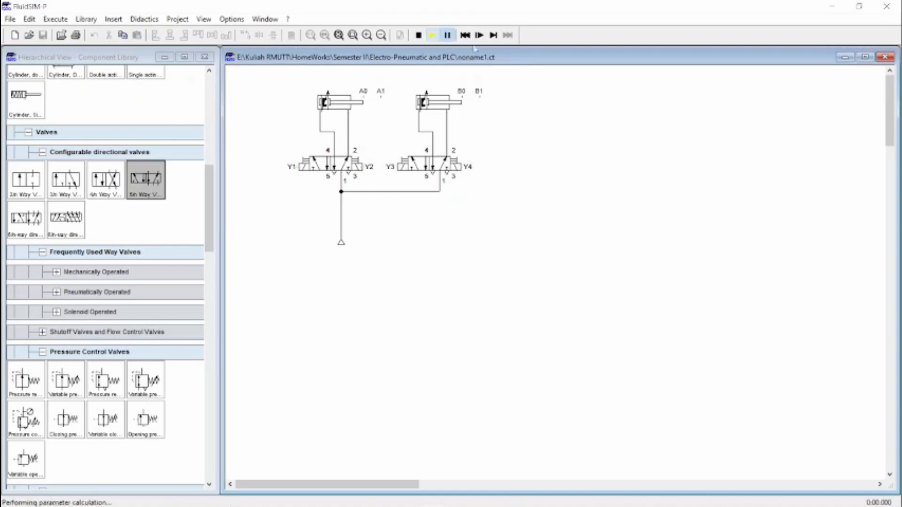
click(304, 167)
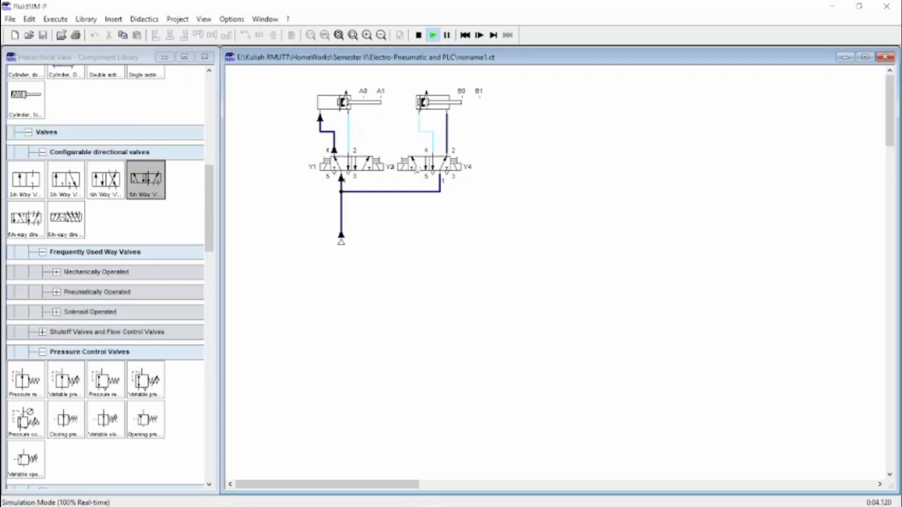
click(407, 167)
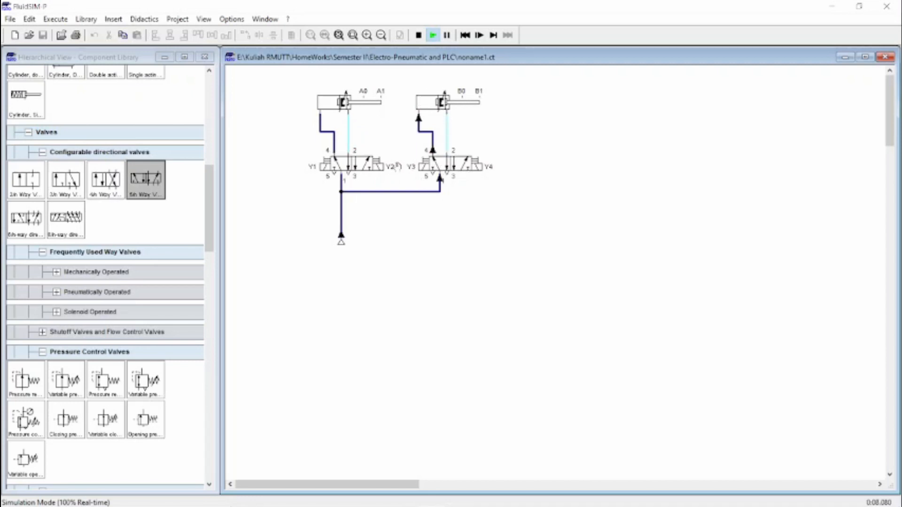
click(389, 164)
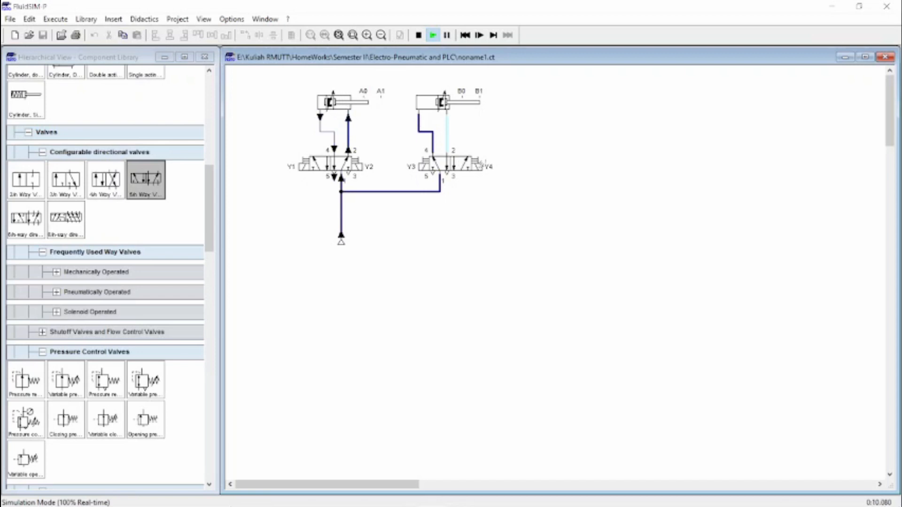
click(481, 166)
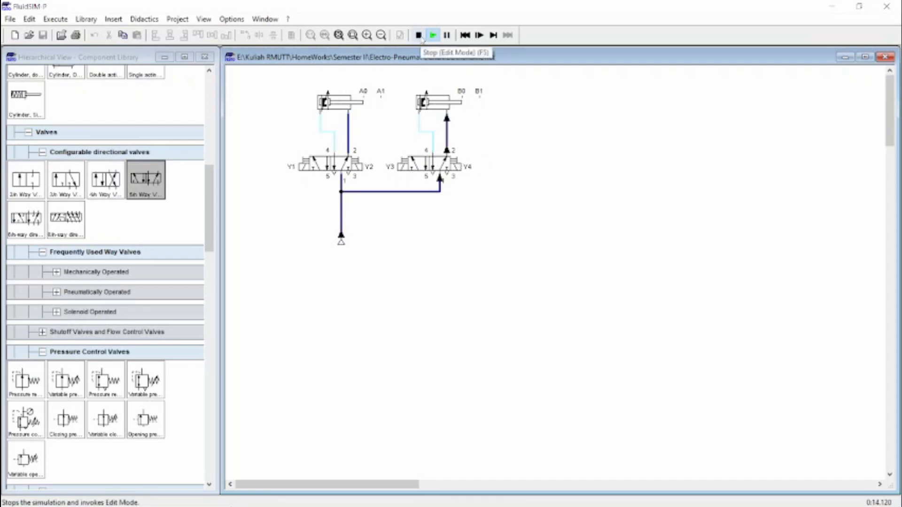
click(419, 35)
- Shift the second cylinder, its distance rule and its valve slightly to the right, away from the first group
drag(392, 81, 493, 220)
key(Right)
key(Right)
key(Right)
key(Right)
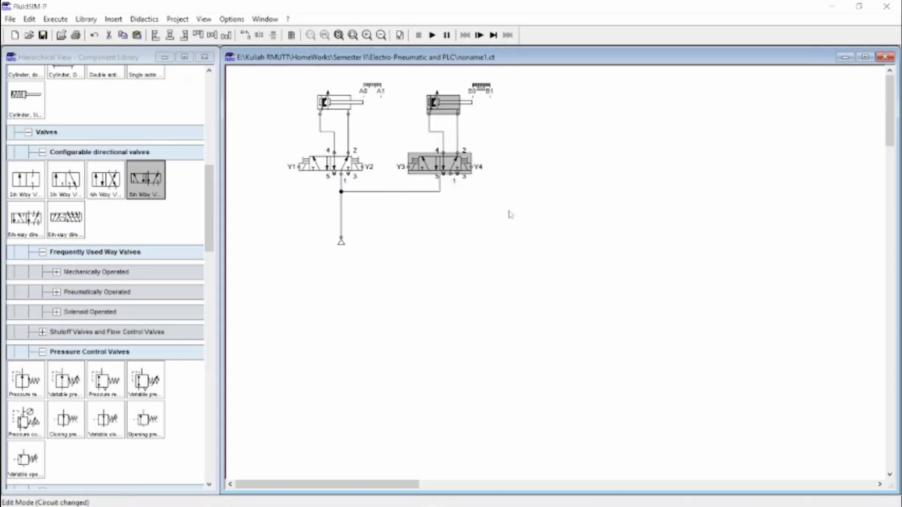
click(515, 219)
- Move the entire pneumatic circuit left, close to the drawing's left edge
drag(256, 75, 563, 251)
key(Left)
key(Left)
key(Left)
key(Left)
key(Left)
key(Left)
key(Left)
key(Left)
key(Left)
key(Left)
key(Left)
key(Left)
key(Left)
key(Left)
key(Left)
key(Left)
key(Left)
key(Left)
key(Left)
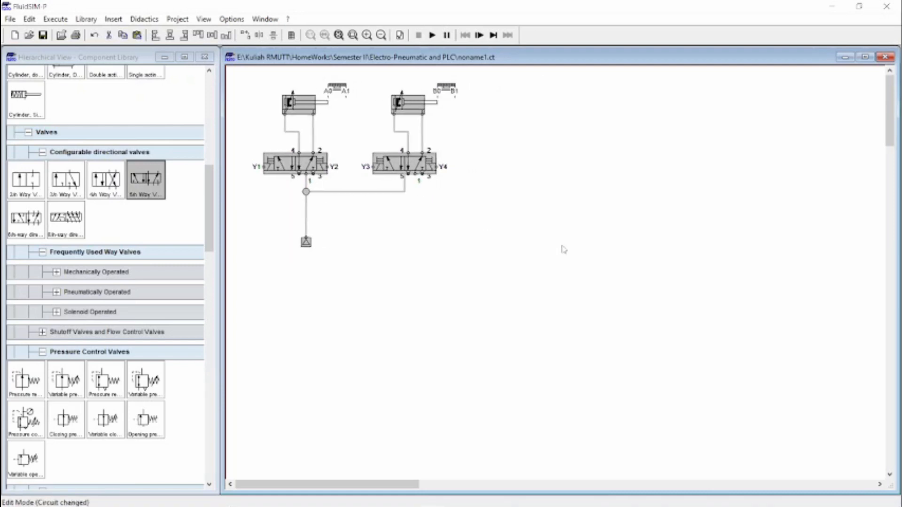
click(564, 249)
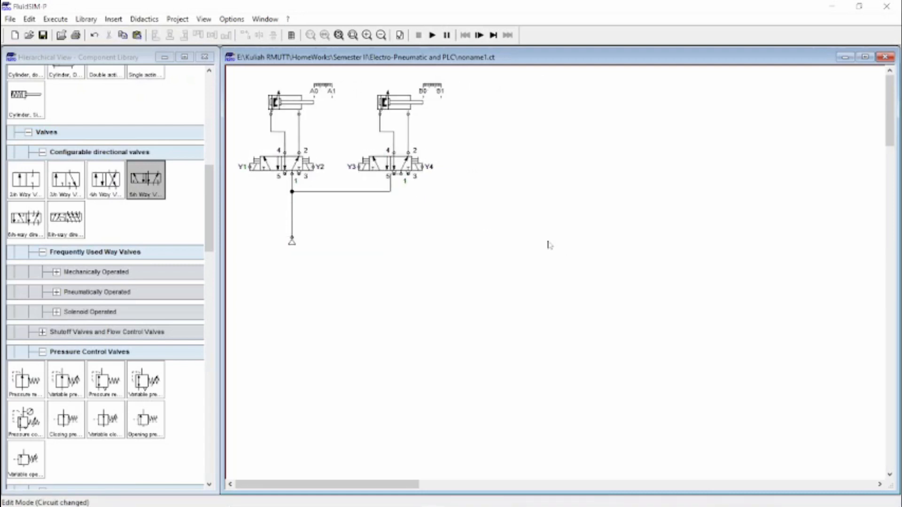
- Place a +24V supply to the right of the second cylinder and a 0V supply well below it
drag(209, 226, 211, 350)
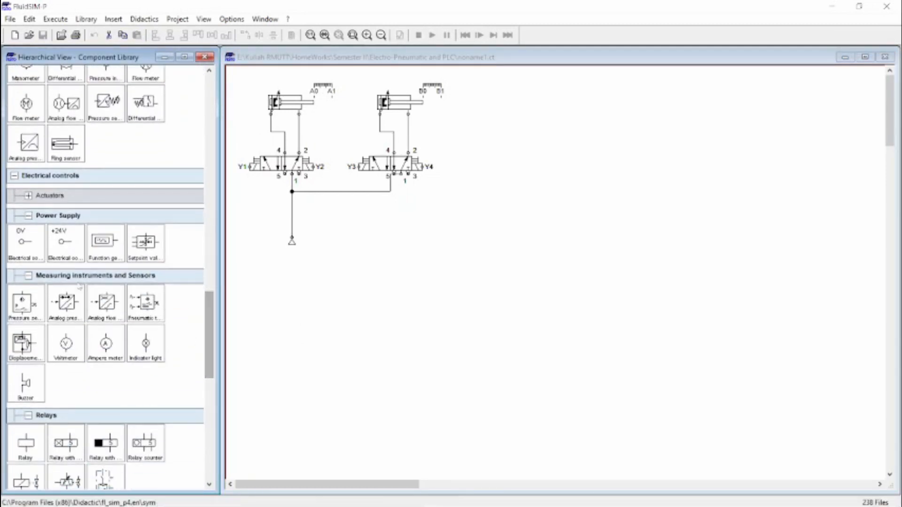
click(83, 239)
drag(84, 238, 503, 99)
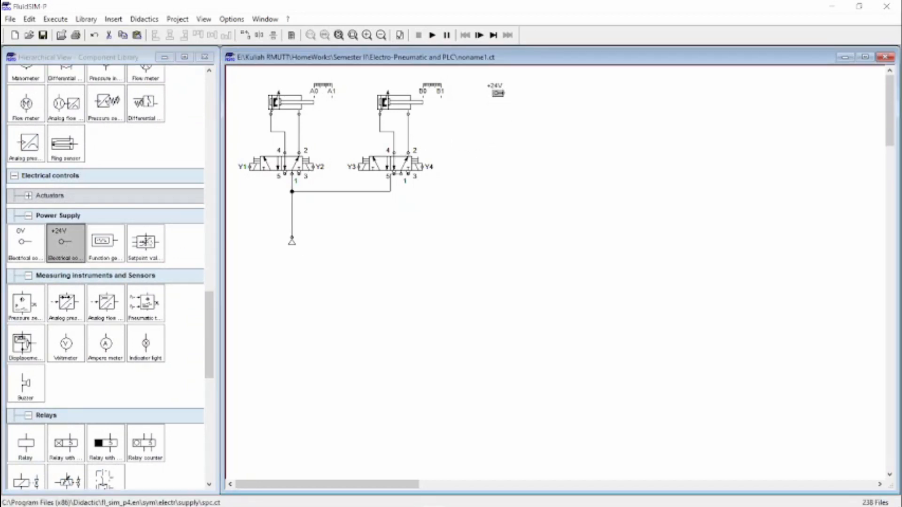
drag(25, 242, 498, 313)
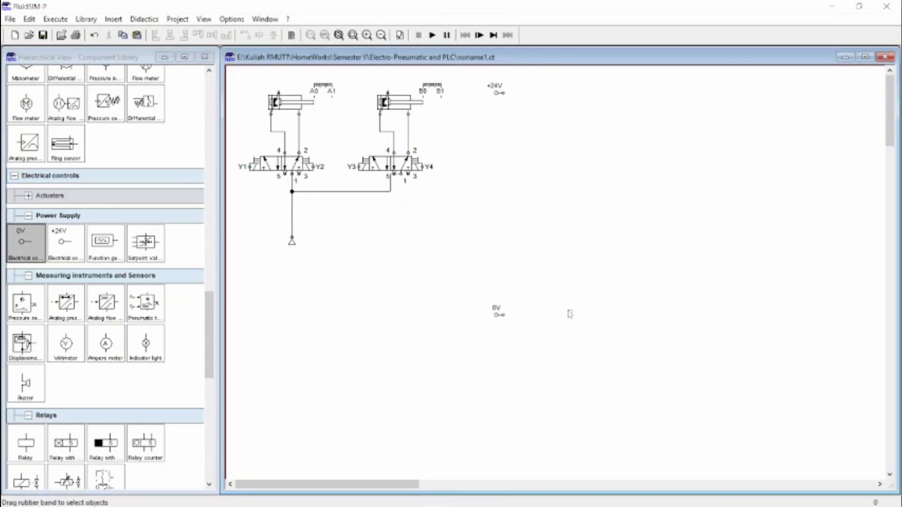
- Place a make pushbutton and two make switches below the +24V supply and wire them in series with it
drag(210, 318, 210, 370)
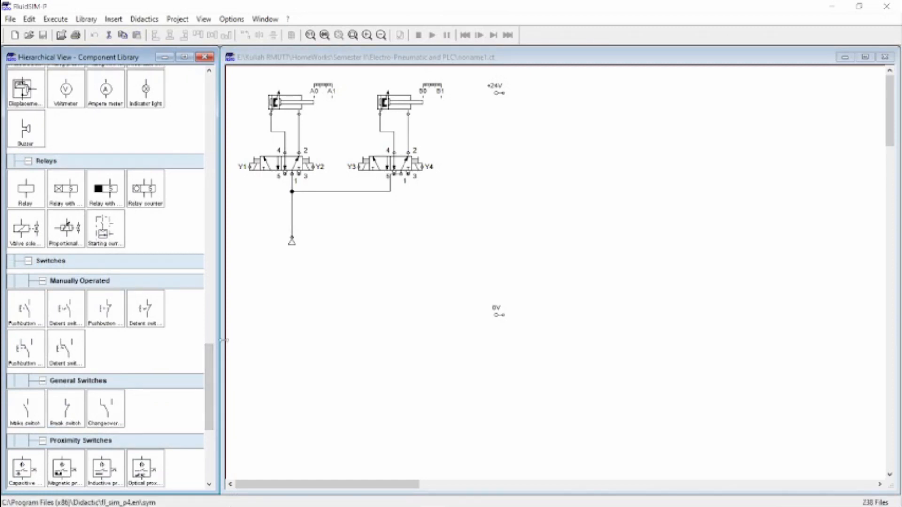
mouse_move(26, 310)
mouse_down()
mouse_move(515, 149)
mouse_move(518, 131)
mouse_up()
drag(505, 94, 520, 132)
drag(31, 412, 520, 179)
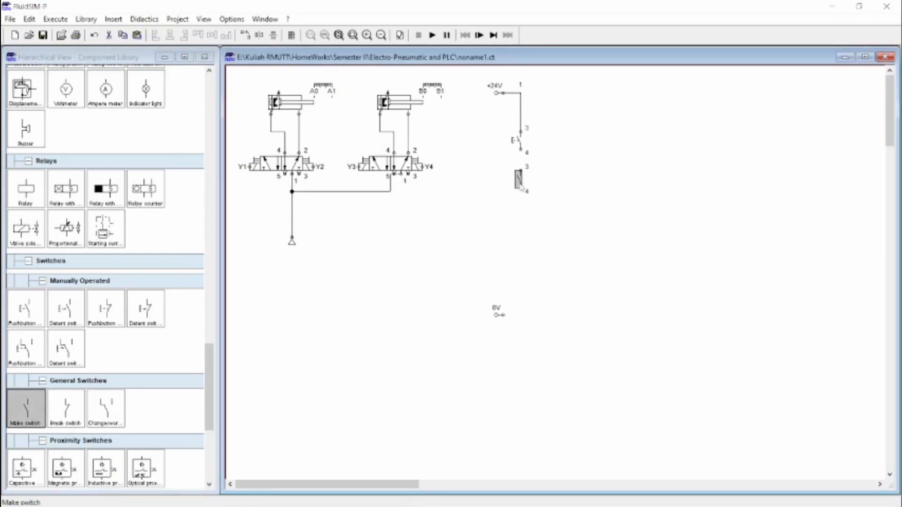
drag(26, 408, 521, 216)
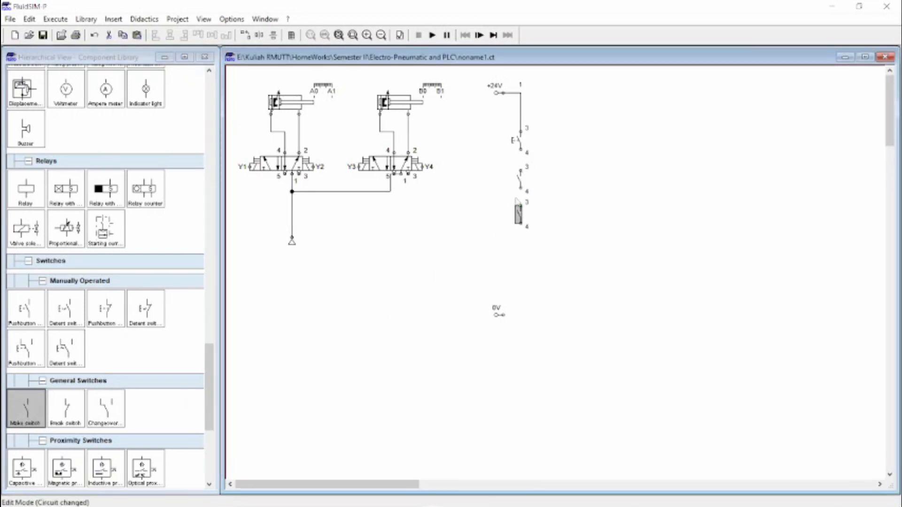
drag(521, 170, 520, 158)
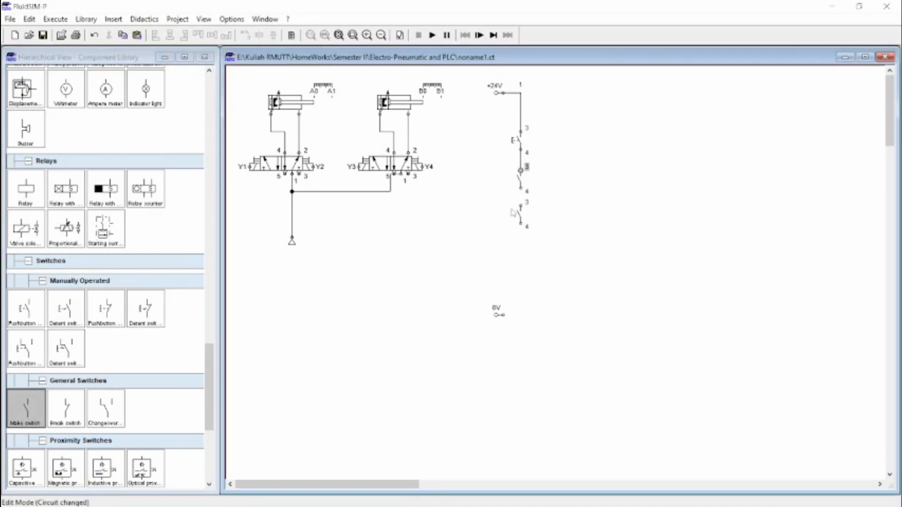
drag(519, 202, 521, 191)
- Lower the 0V supply and complete the rung with a break switch and a relay wired down to 0V
drag(498, 321, 498, 353)
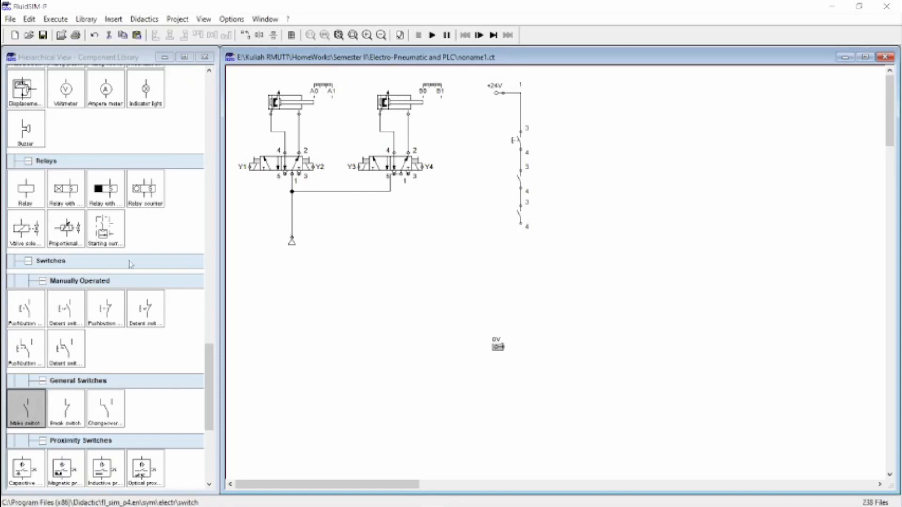
drag(60, 412, 520, 226)
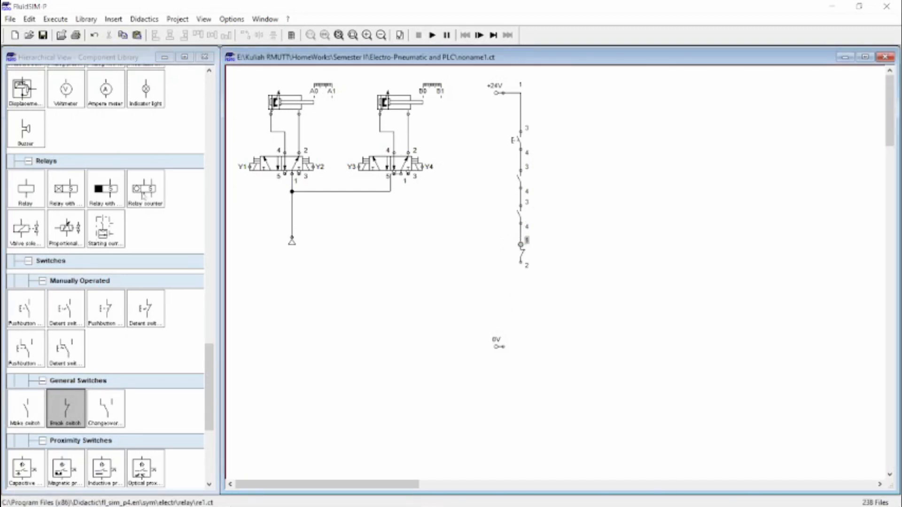
drag(37, 196, 520, 265)
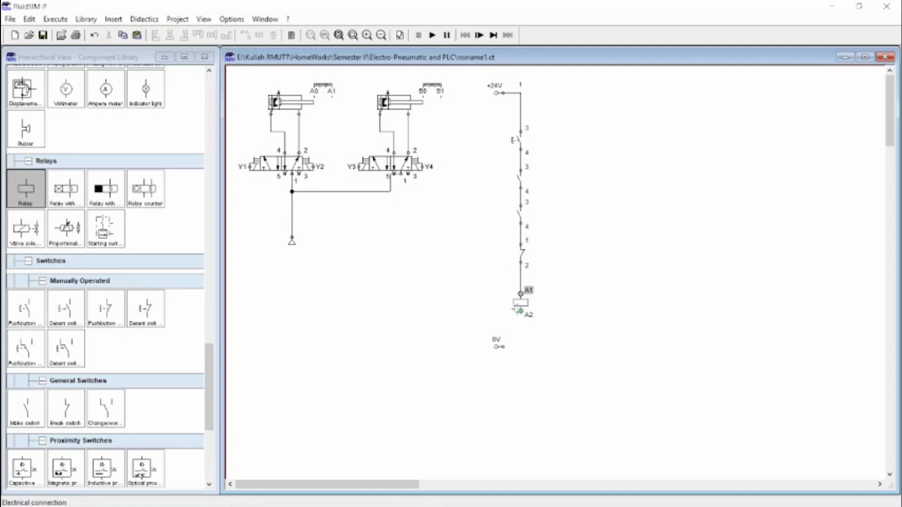
drag(521, 311, 504, 348)
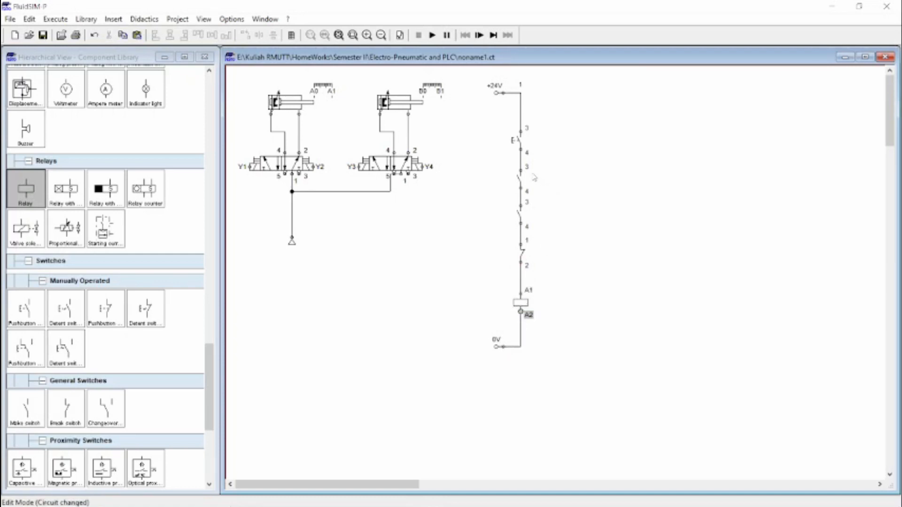
- Duplicate a make switch beside the pushbutton and wire it from the +24V line to the junction above the break switch
click(520, 182)
key(ctrl+c)
key(ctrl+v)
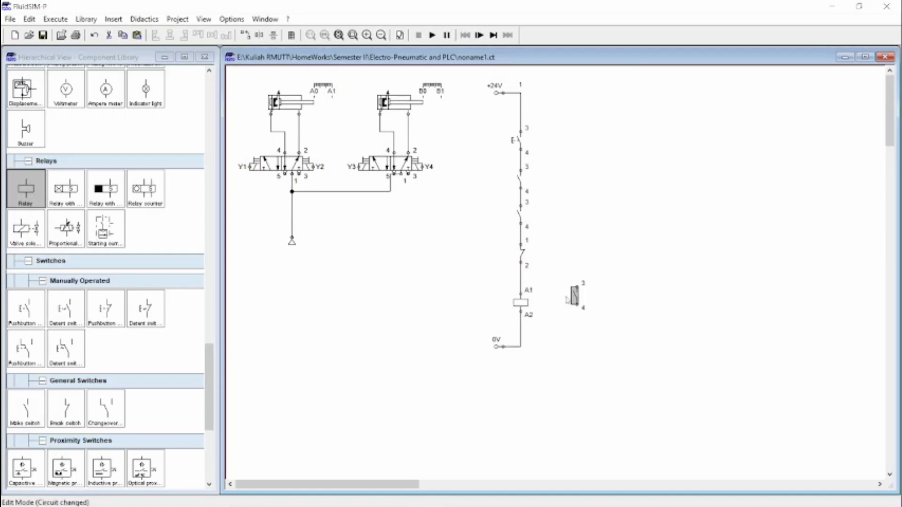
drag(570, 297, 547, 139)
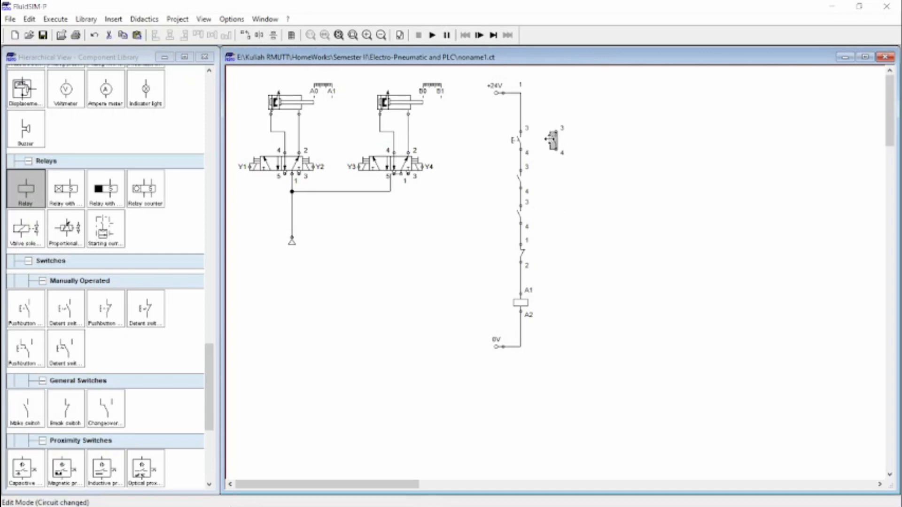
click(529, 104)
drag(520, 92, 556, 130)
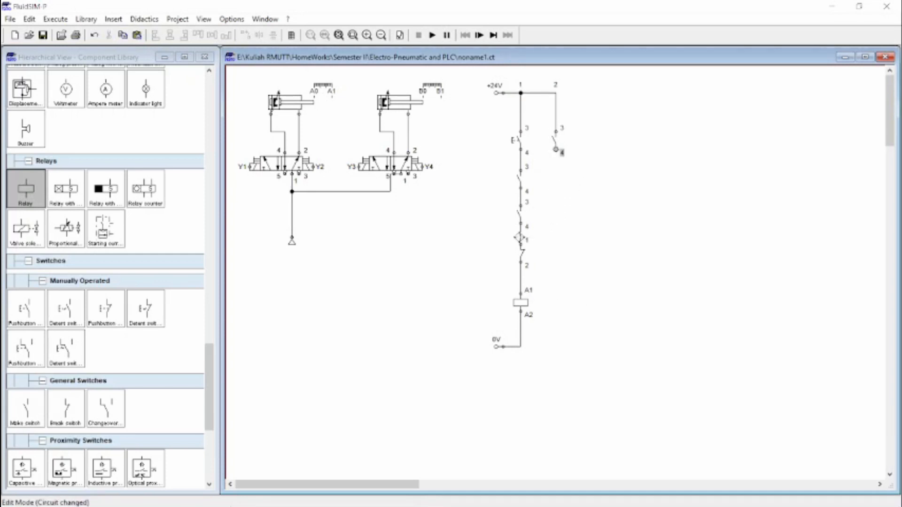
drag(520, 233, 555, 150)
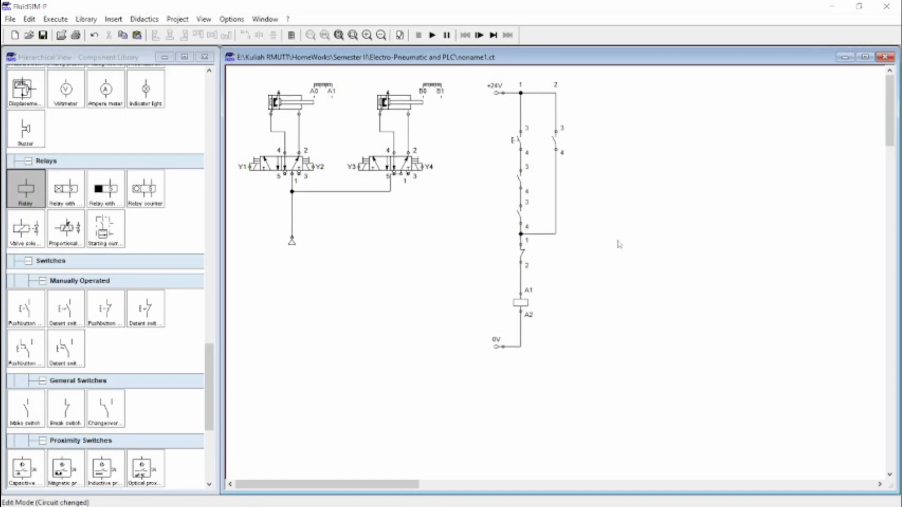
- Label the pushbutton Start
double_click(516, 140)
text(Star)
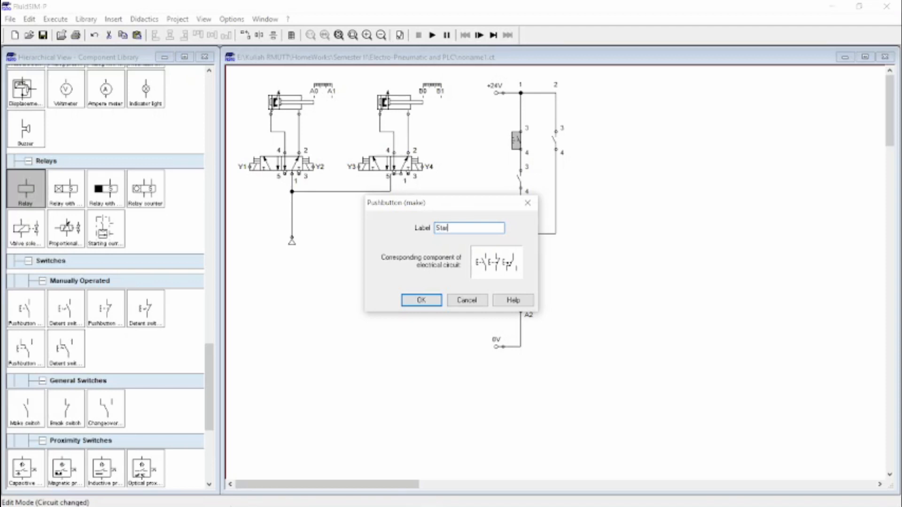
text(t)
key(Return)
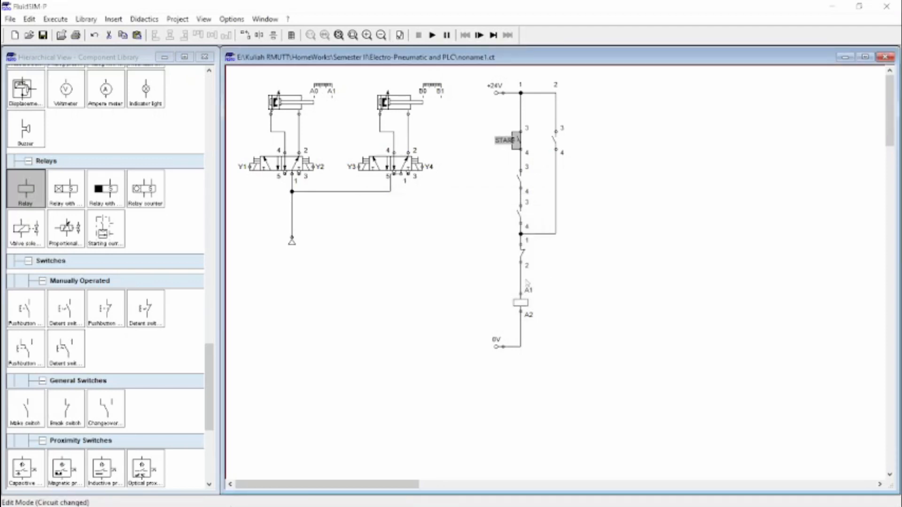
- Label the relay and the parallel make switch K1
double_click(521, 303)
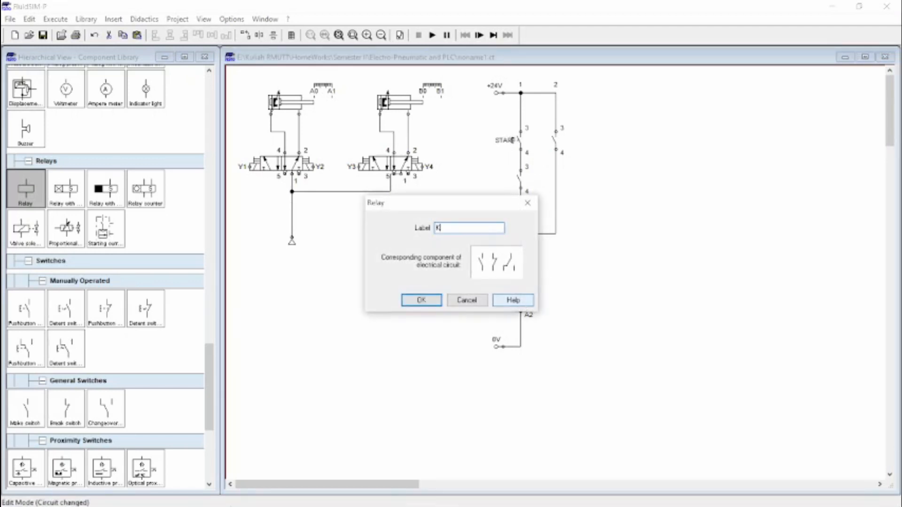
text(K1)
key(Return)
click(554, 140)
double_click(555, 141)
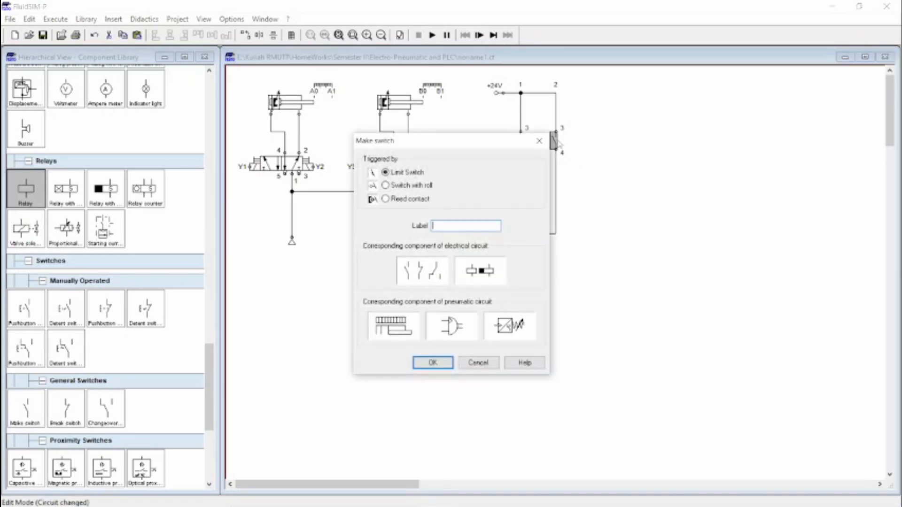
key(Return)
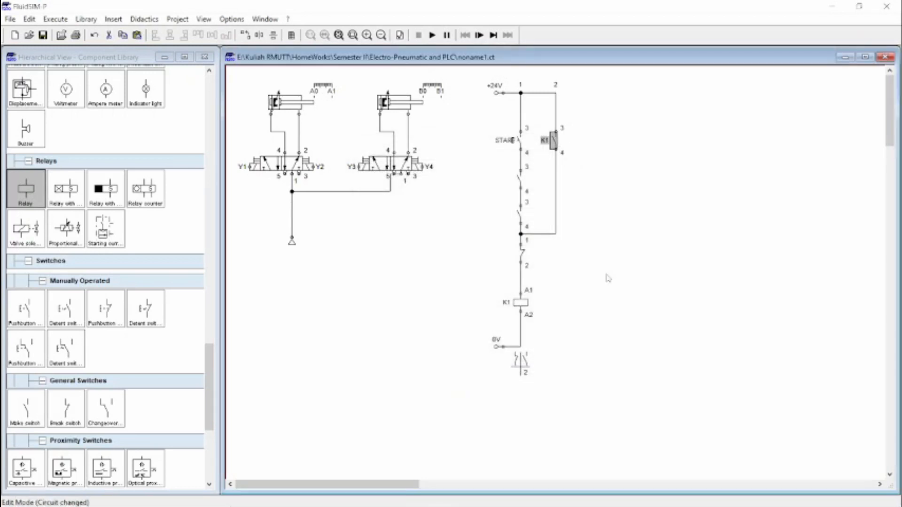
- Shift the break switch slightly down and label the two series make switches A0 and B0
drag(522, 256, 522, 266)
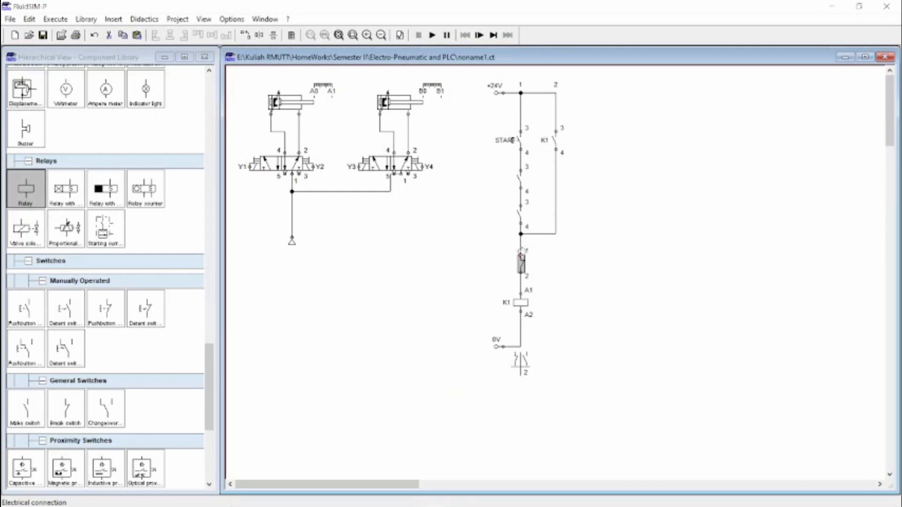
click(588, 272)
click(519, 184)
double_click(519, 181)
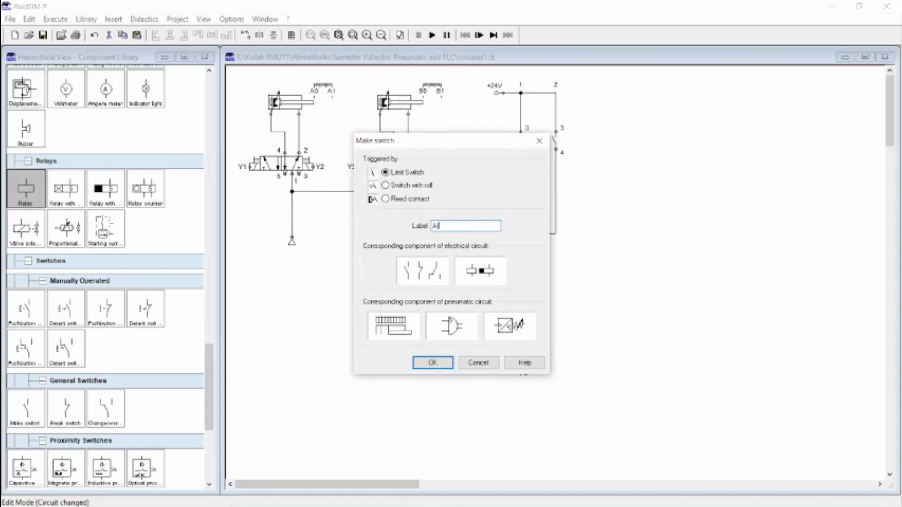
key(Return)
double_click(518, 214)
text(B0)
key(Return)
click(635, 332)
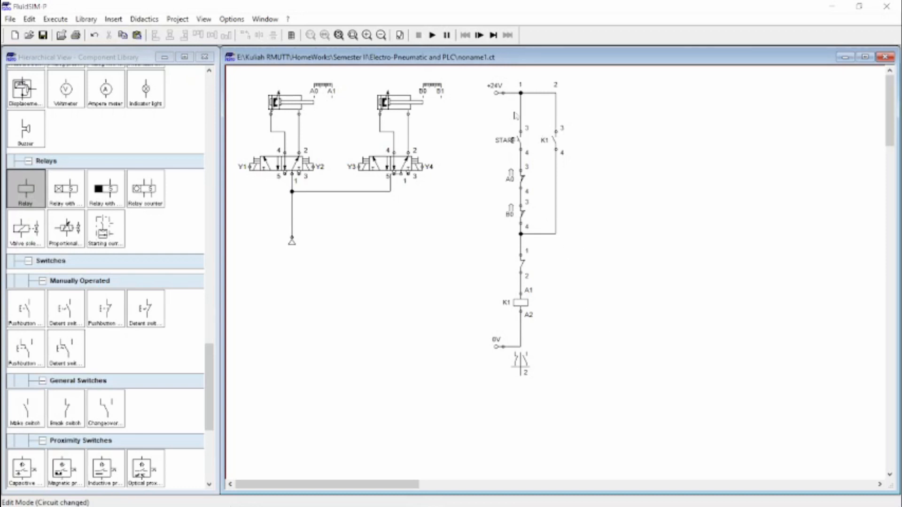
- Duplicate the K1 rung with its switches, relay and parallel branch, and place the copy to the right of the original
drag(510, 79, 582, 328)
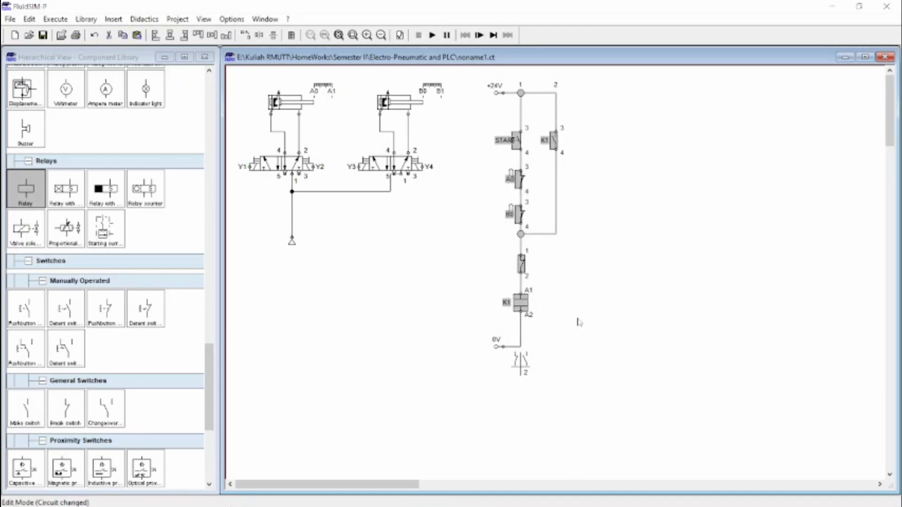
key(ctrl+v)
drag(560, 358, 596, 262)
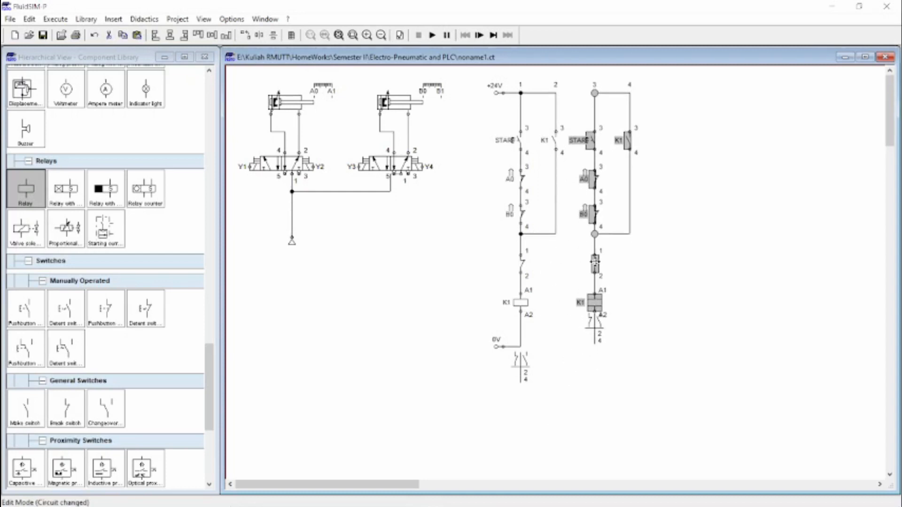
click(682, 289)
- Delete the copied rung's pushbutton and A0 switch, move its B0 switch up level with the parallel contact, and clear its label
click(590, 141)
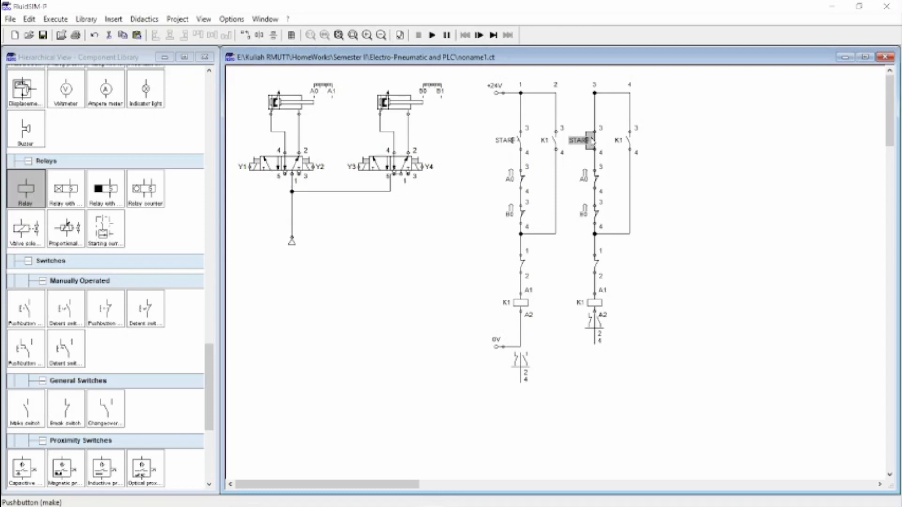
key(Delete)
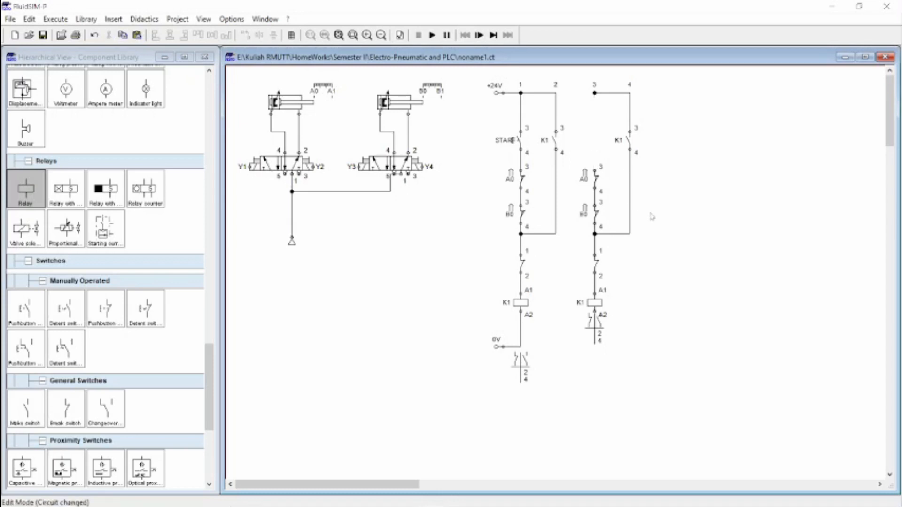
click(595, 181)
key(Delete)
drag(597, 215, 596, 141)
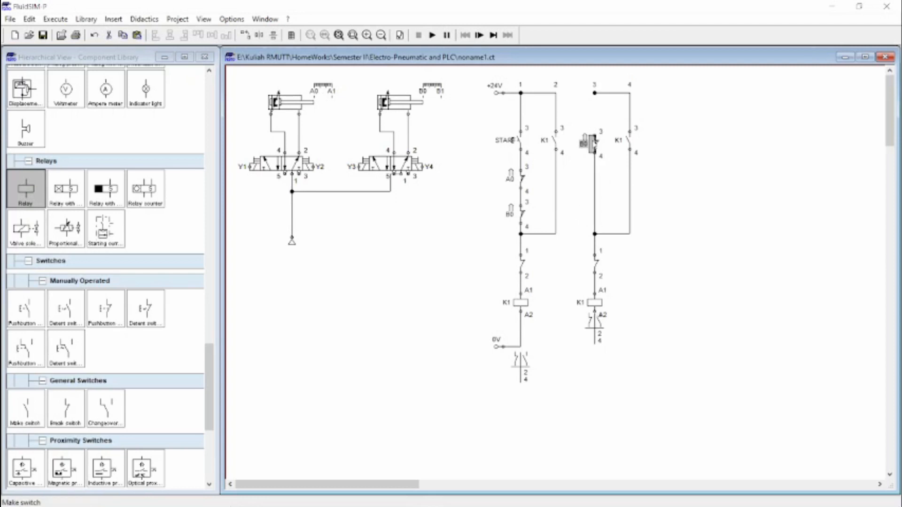
double_click(589, 143)
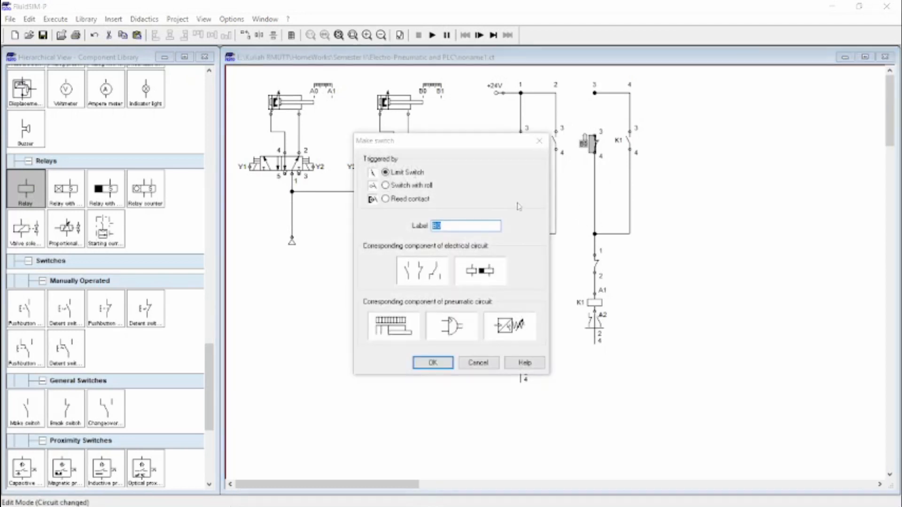
click(425, 357)
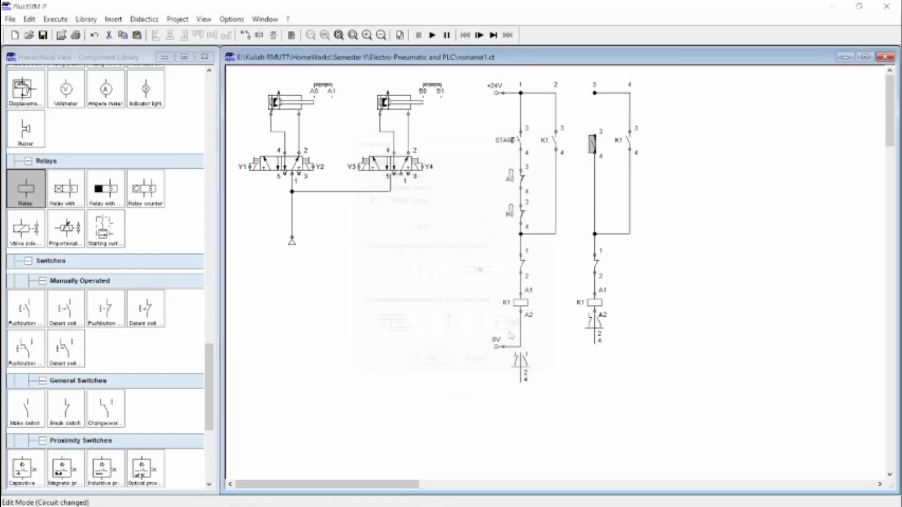
- Label the copied rung's relay K2 and connect its A2 terminal to the 0V line
double_click(594, 302)
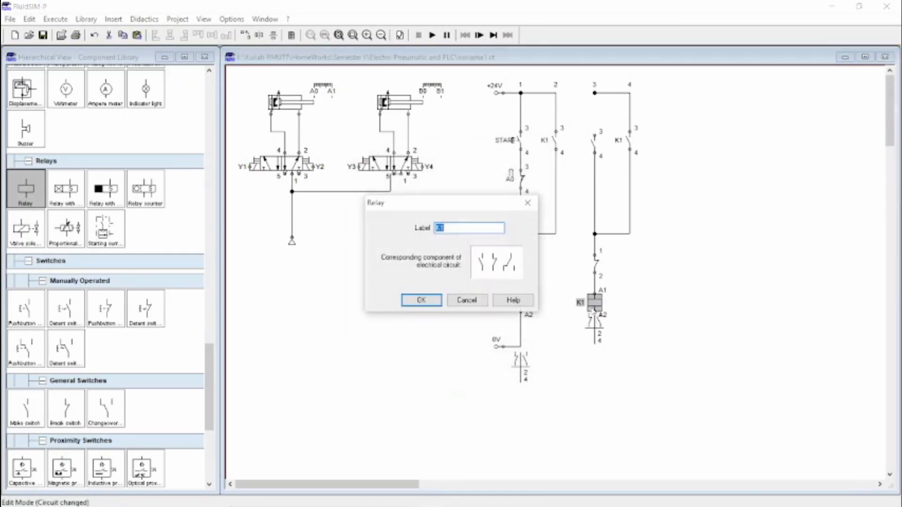
text(K2)
key(Return)
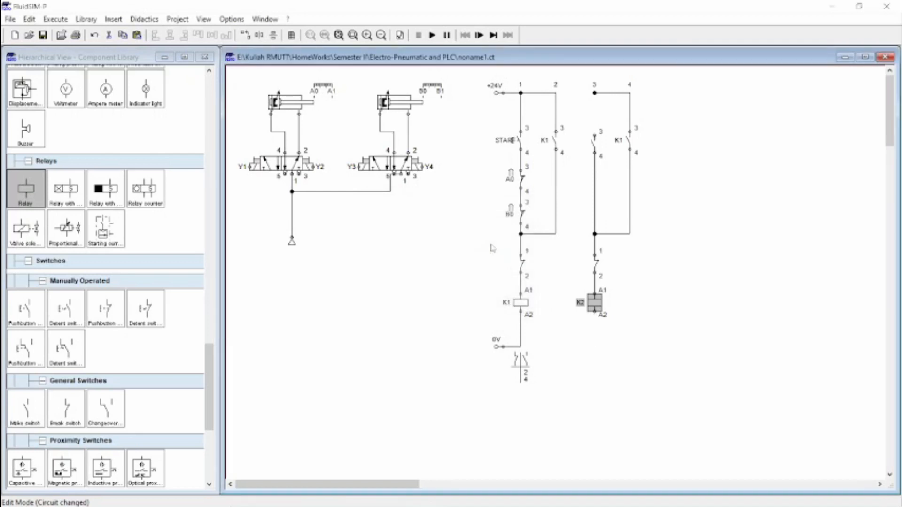
drag(595, 311, 520, 347)
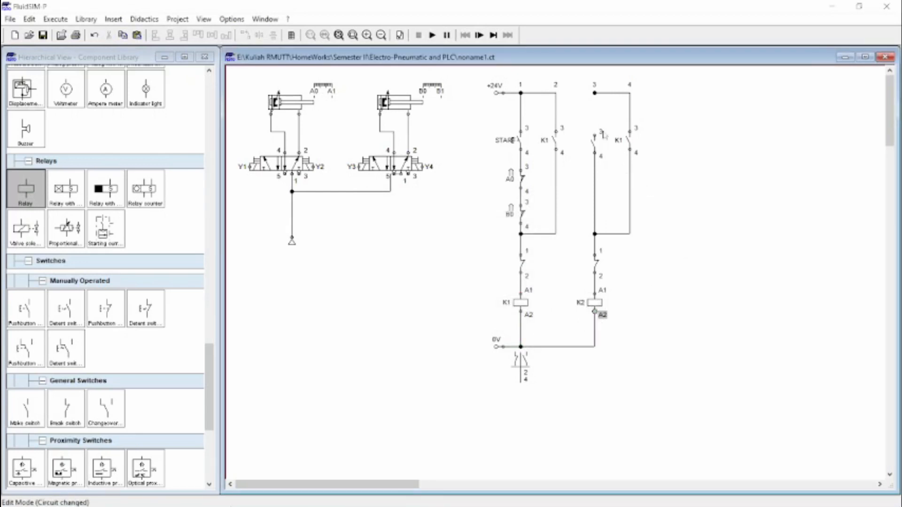
- Label the second rung's parallel make switch K2 and connect the rung's upper line to the +24V line
click(628, 140)
double_click(628, 141)
text(K2)
key(Return)
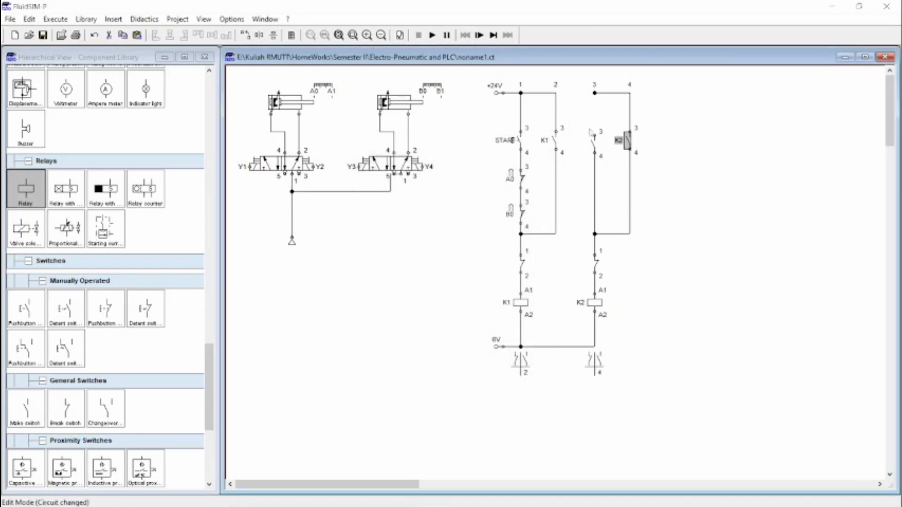
drag(594, 93, 555, 93)
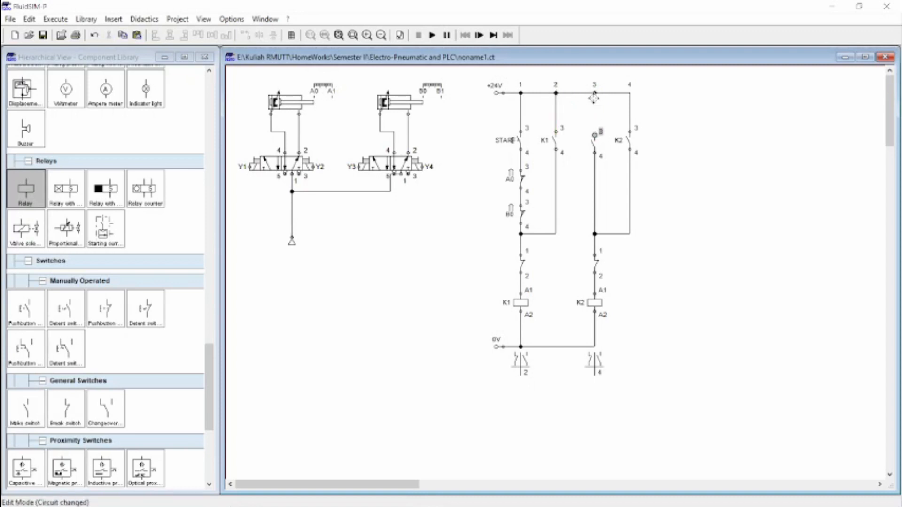
- Shift the whole relay control circuit slightly left and move the START label clear of its pushbutton symbol
drag(473, 77, 672, 403)
key(Left)
key(Left)
key(Left)
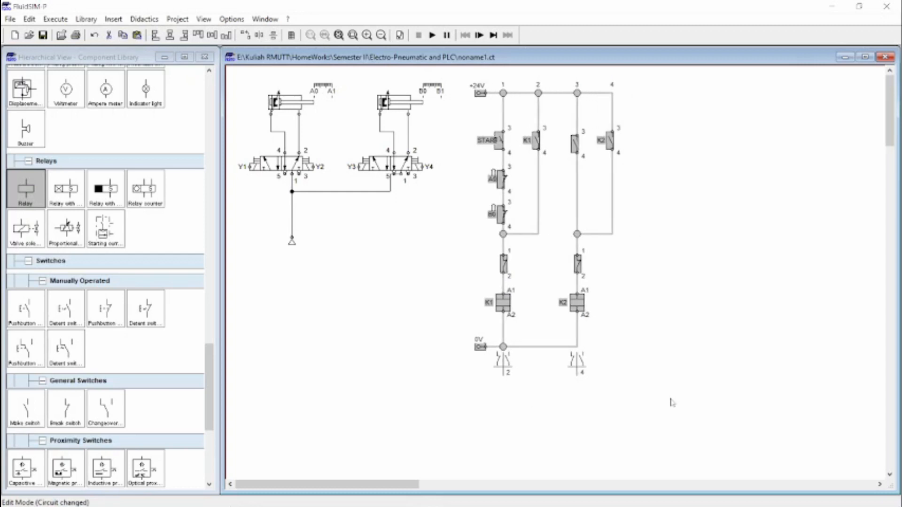
click(735, 387)
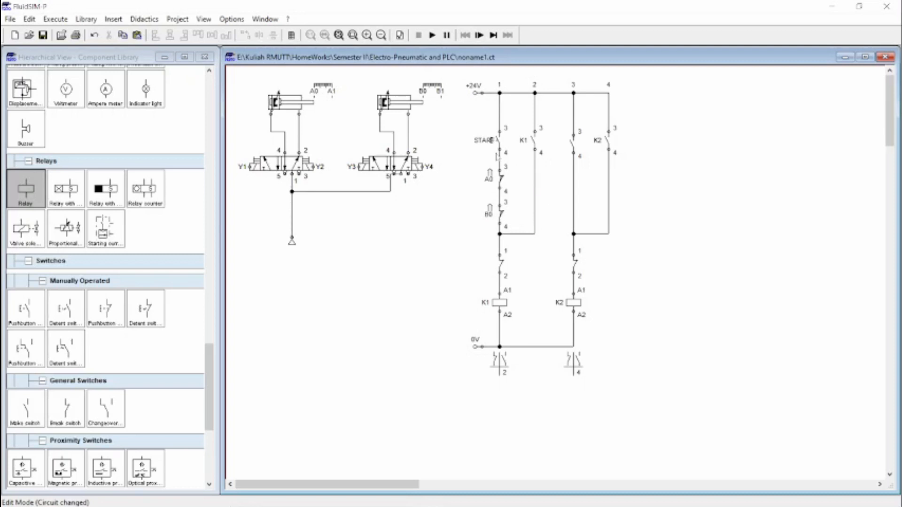
drag(484, 143, 478, 143)
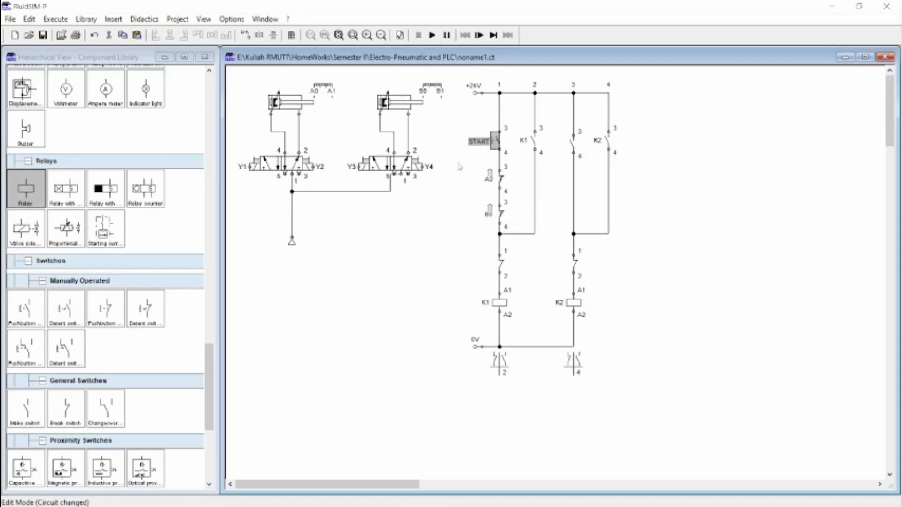
click(460, 171)
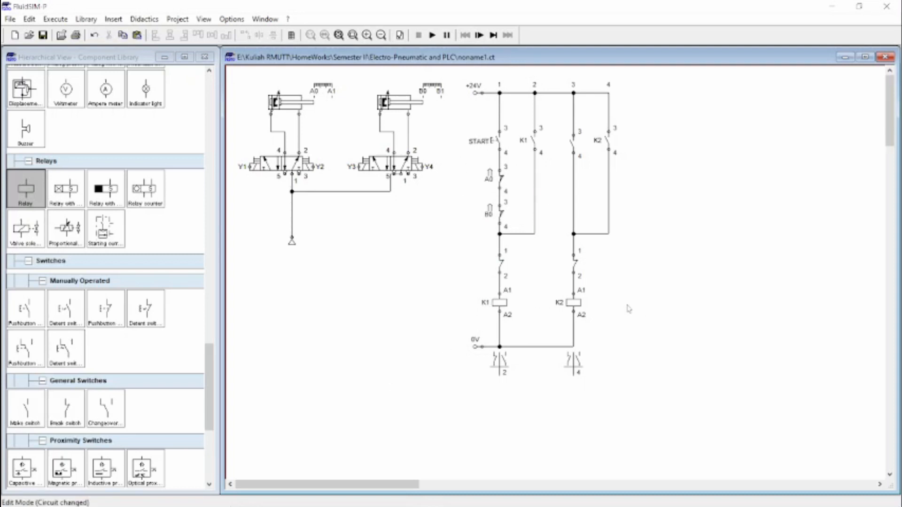
- Place a copy of the unlabeled make switch beside the parallel K2 contact and connect it to the +24V line
click(574, 146)
key(ctrl+v)
key(Right)
key(Right)
key(Right)
key(Right)
key(Right)
key(Right)
key(Right)
key(Right)
key(Right)
key(Right)
key(Right)
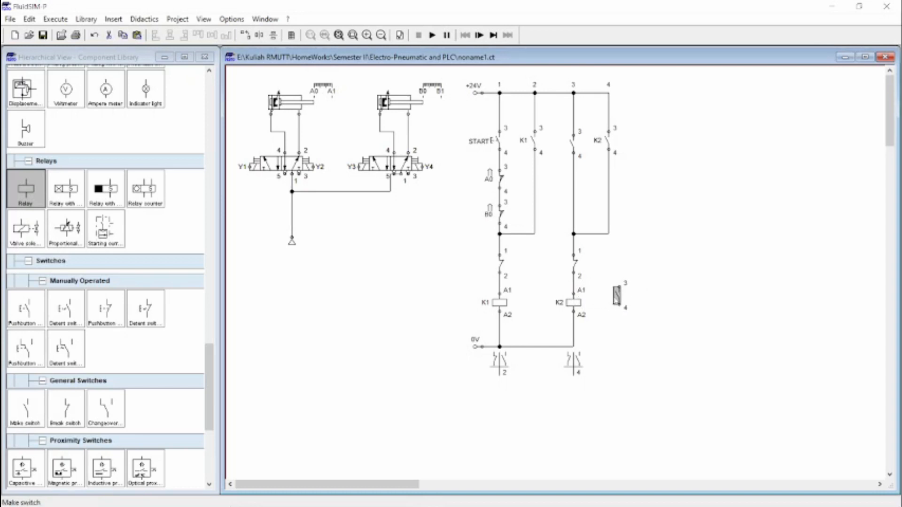
drag(617, 298, 645, 140)
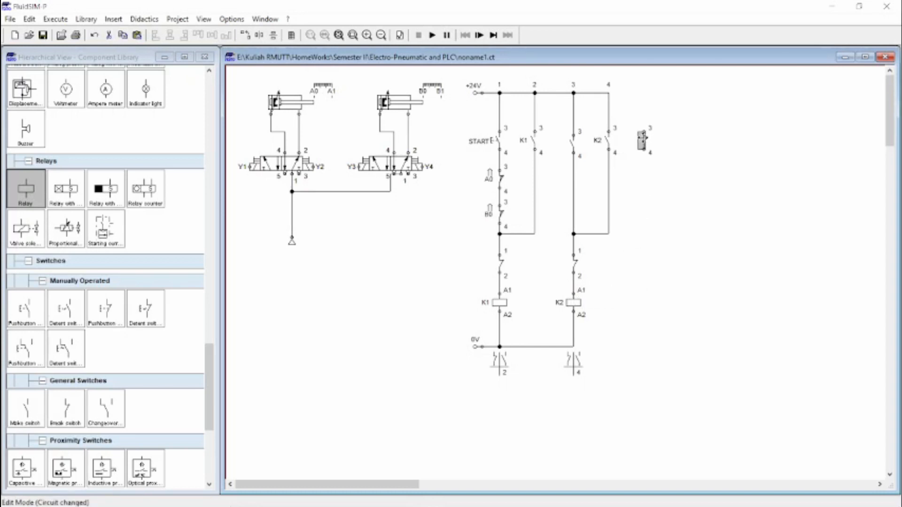
drag(609, 94, 643, 131)
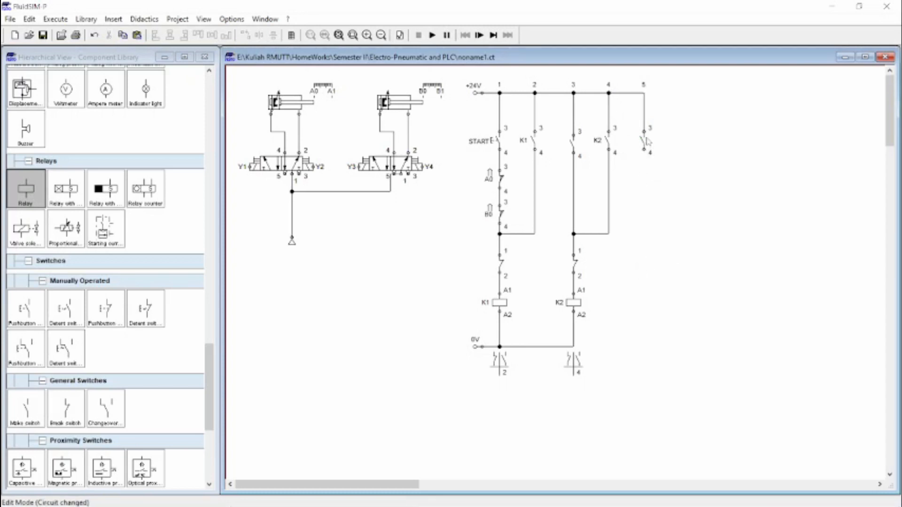
- Duplicate the fifth branch's make switch, place the copy to its right and connect it to the +24V line
drag(632, 84, 676, 189)
key(ctrl+c)
key(ctrl+v)
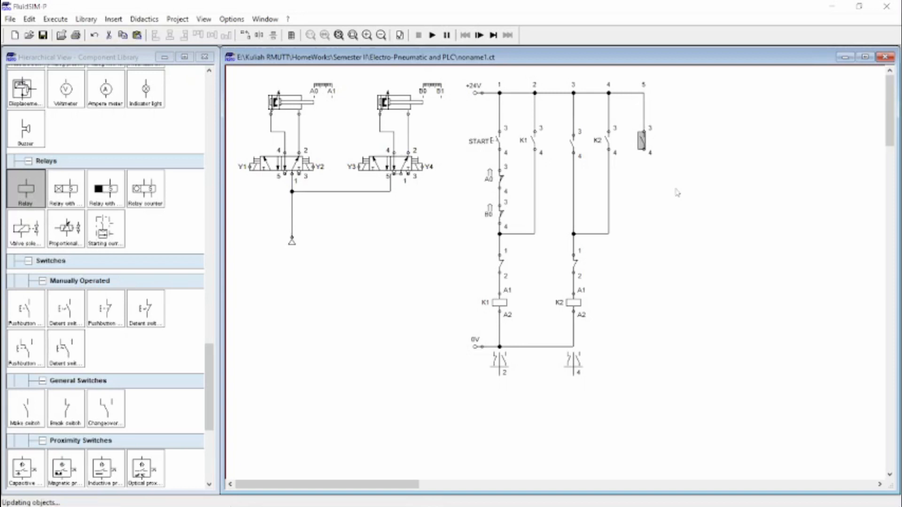
drag(582, 295, 694, 135)
click(737, 158)
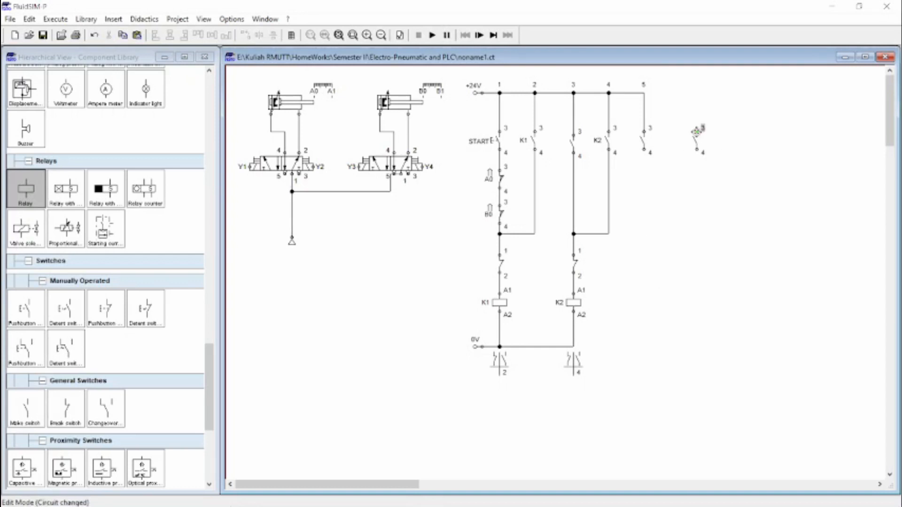
drag(645, 93, 697, 131)
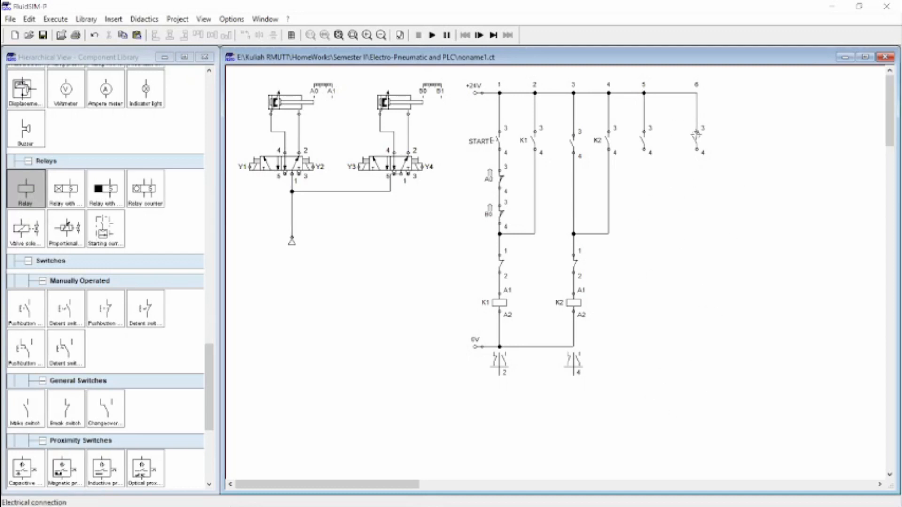
- Move the sixth branch's make switch farther right and straighten its connection to the +24V line
click(694, 141)
key(Right)
key(Right)
key(Right)
key(Right)
key(Right)
key(Right)
key(Right)
key(Right)
key(Right)
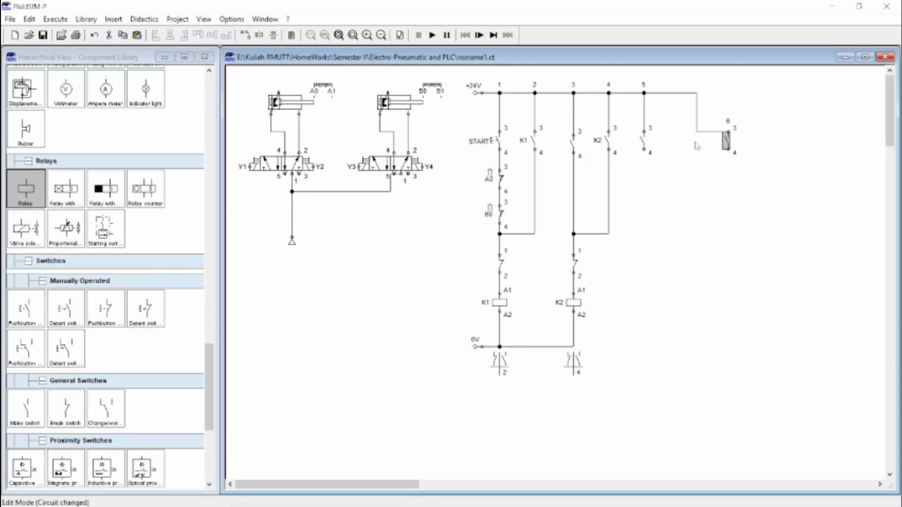
drag(699, 114, 728, 111)
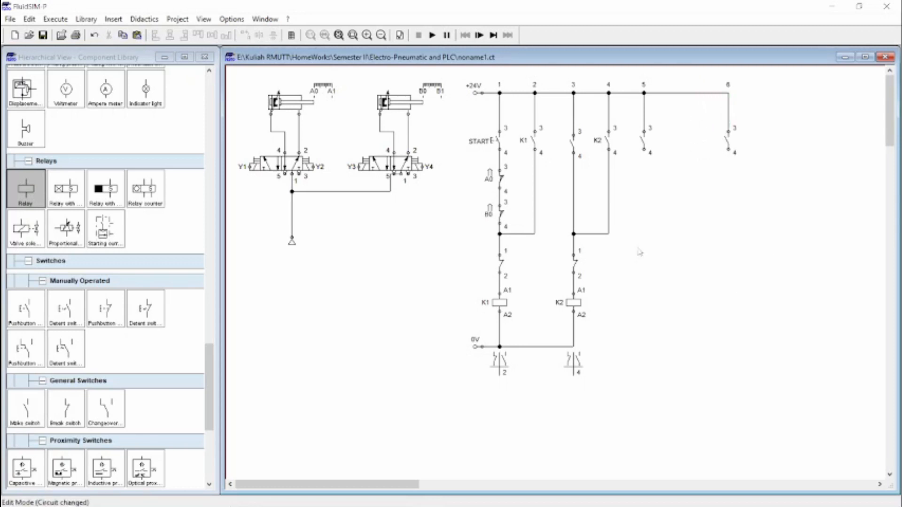
- Add two series break switches fed from the +24V line as the last branch and label the upper one K1
drag(66, 407, 811, 136)
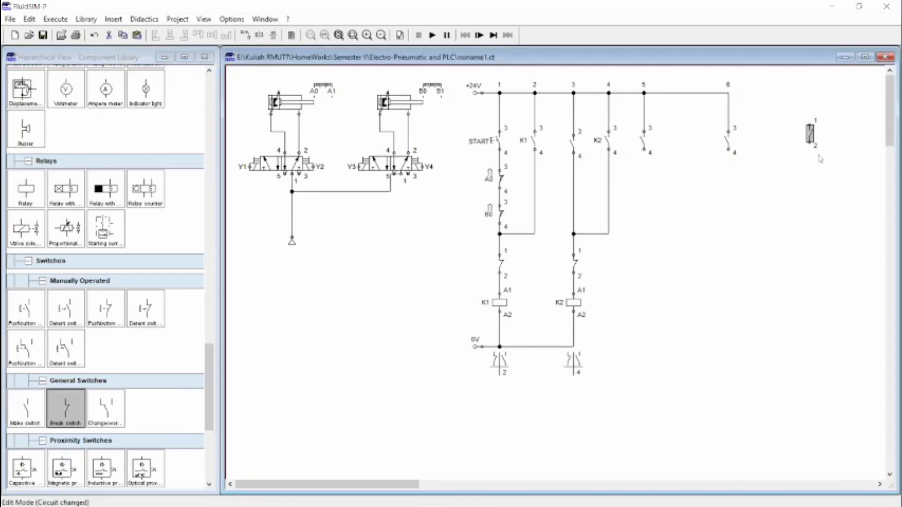
drag(66, 408, 729, 92)
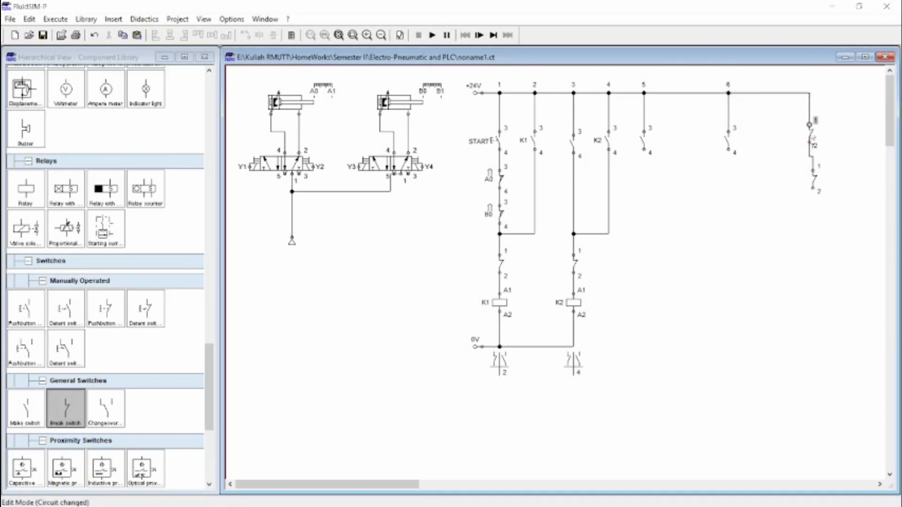
double_click(810, 135)
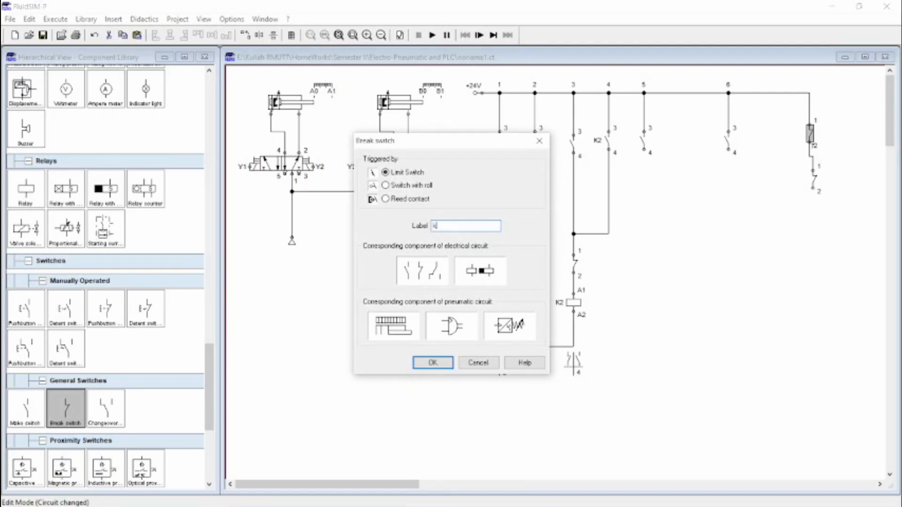
key(Return)
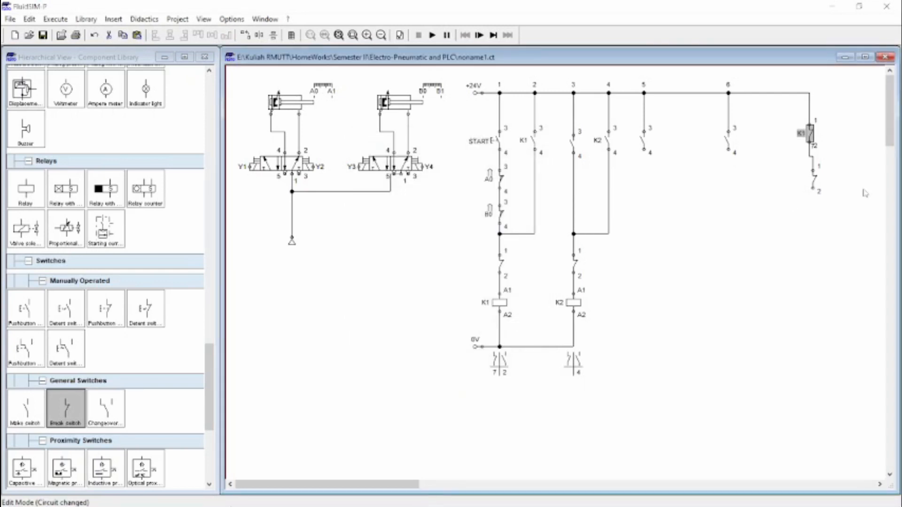
- Label the lower break switch K2 and align it directly beneath the K1 break switch
double_click(814, 181)
text(K2)
key(Return)
drag(813, 187, 810, 186)
click(811, 268)
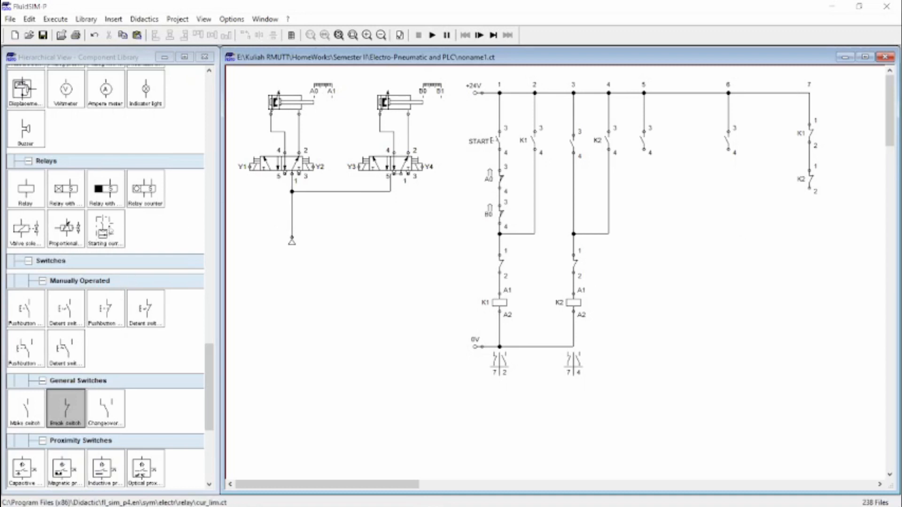
- Add a valve solenoid labeled Y1 below the fifth branch's make switch and wire it between that switch and the 0V line
mouse_move(26, 231)
mouse_down()
mouse_move(614, 332)
mouse_move(664, 314)
mouse_move(647, 304)
mouse_move(643, 152)
mouse_up()
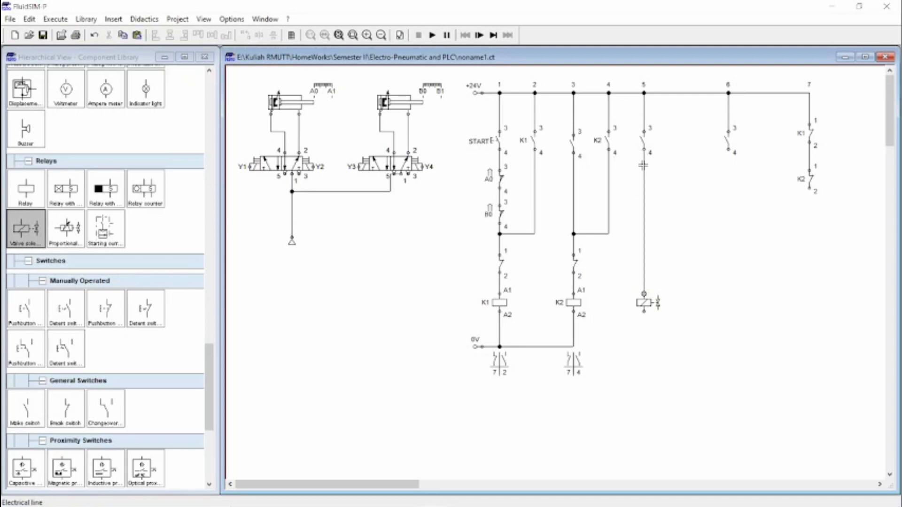
drag(574, 347, 644, 311)
double_click(644, 304)
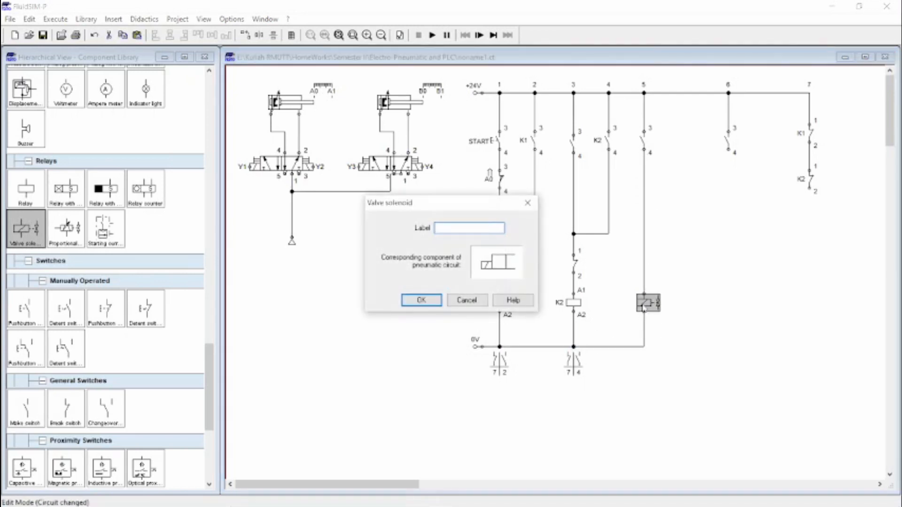
text(y1)
key(Return)
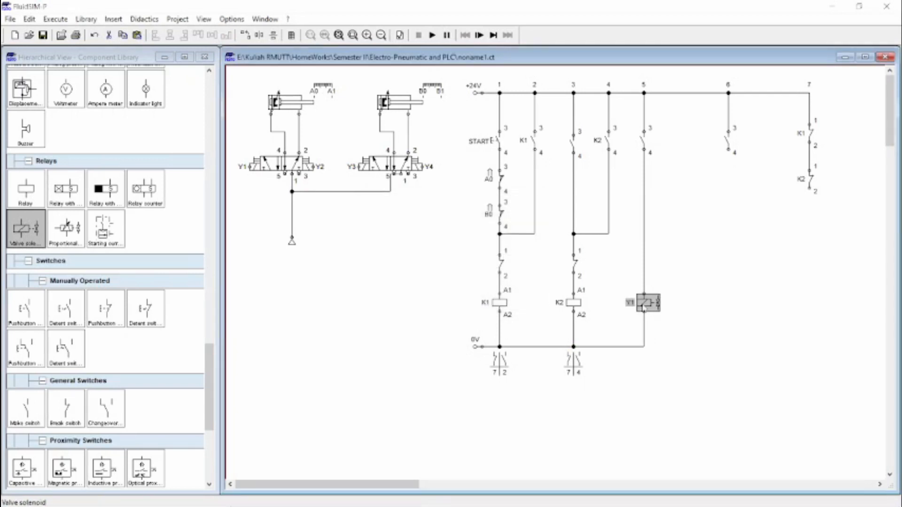
click(729, 293)
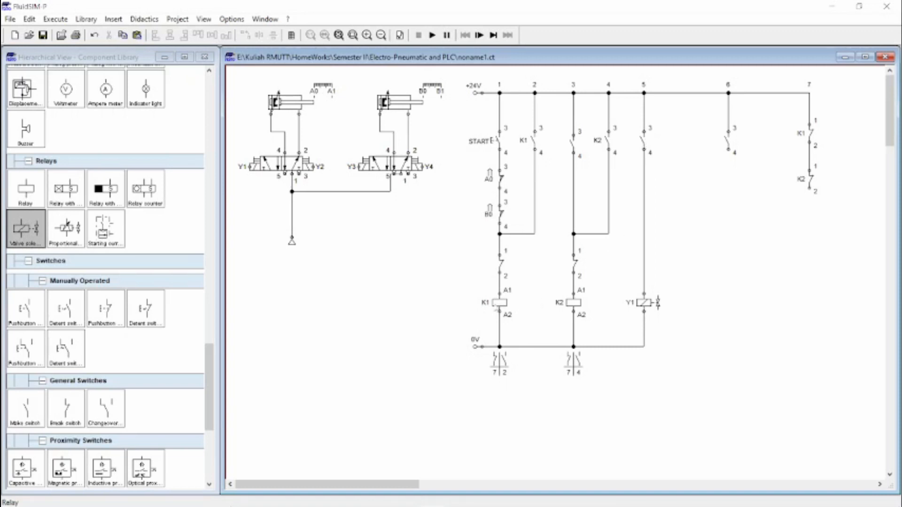
- Label the make switch above the Y1 solenoid K1
double_click(642, 155)
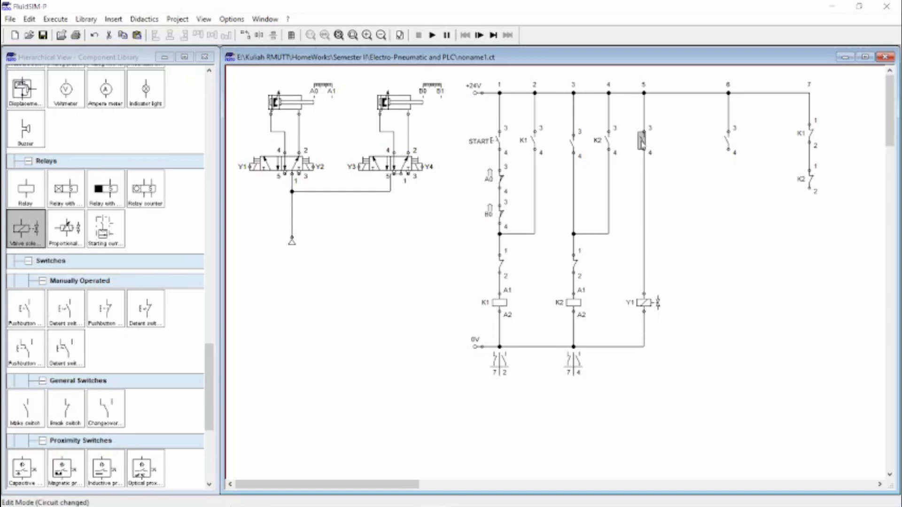
text(k)
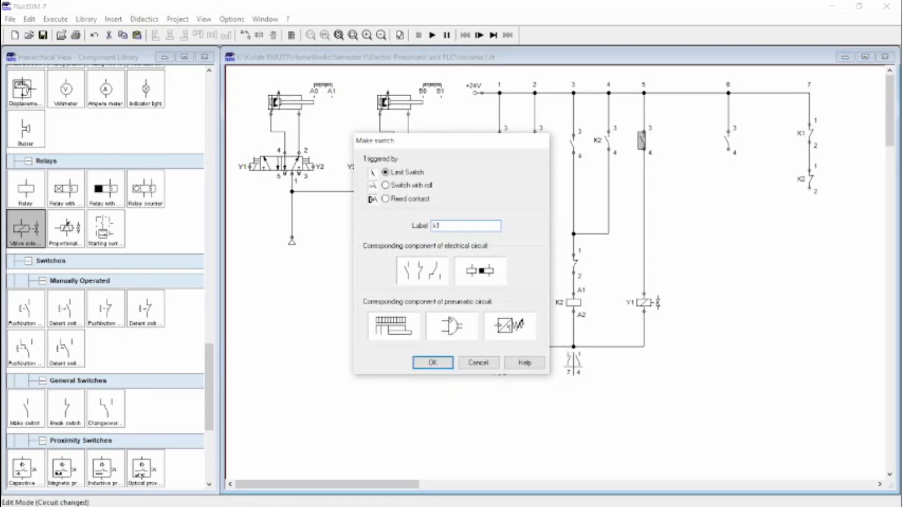
text(1)
key(Return)
click(709, 223)
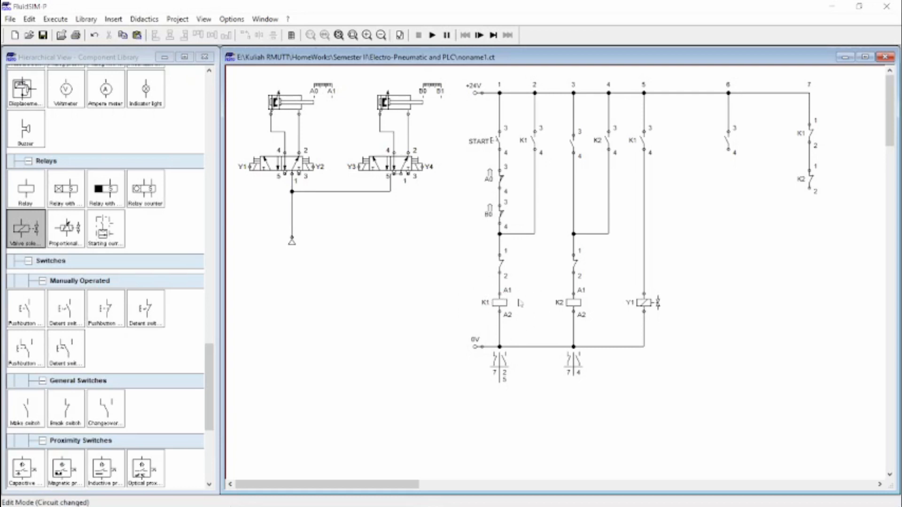
drag(627, 286, 643, 295)
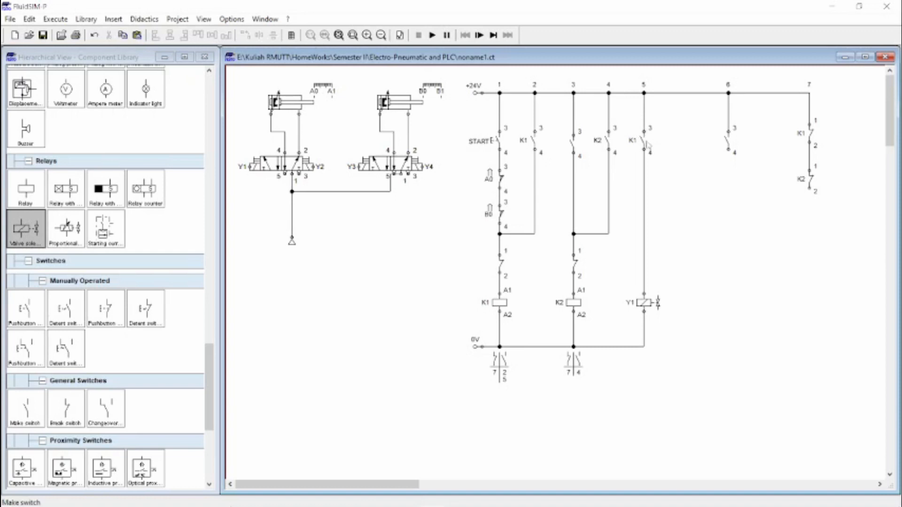
- Try to run the simulation, and reroute the air supply line straight up into port 1 of the Y3/Y4 valve
click(432, 35)
click(452, 275)
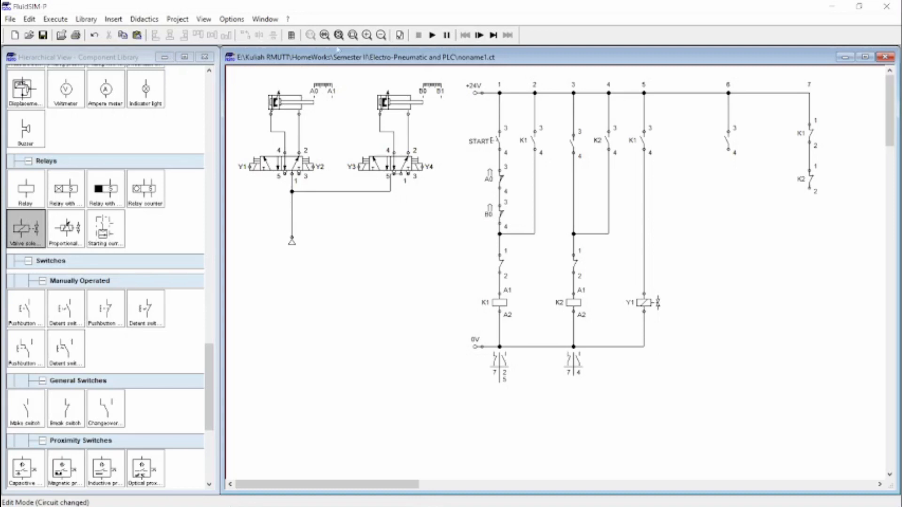
click(367, 35)
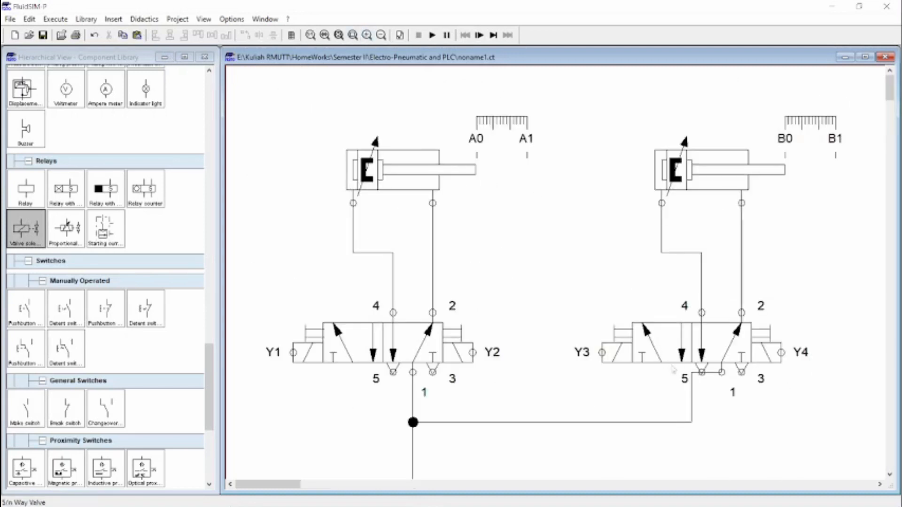
drag(721, 373, 723, 399)
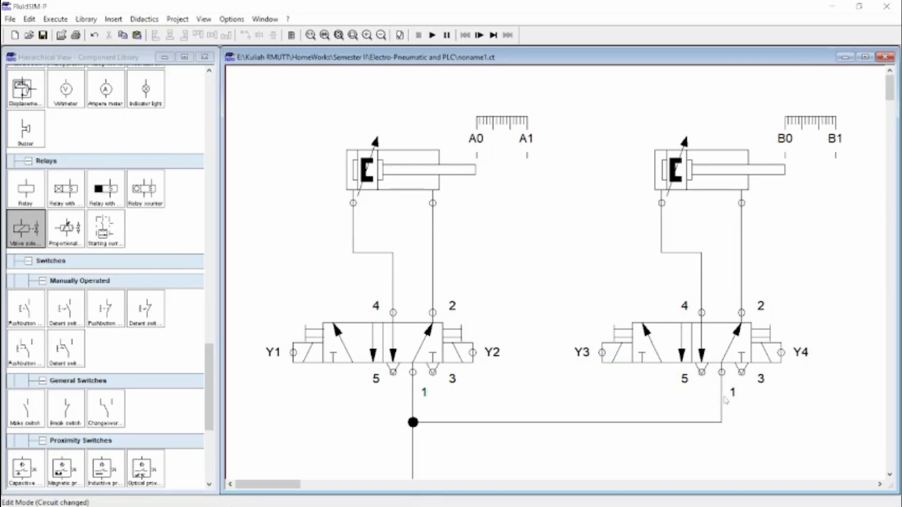
click(339, 35)
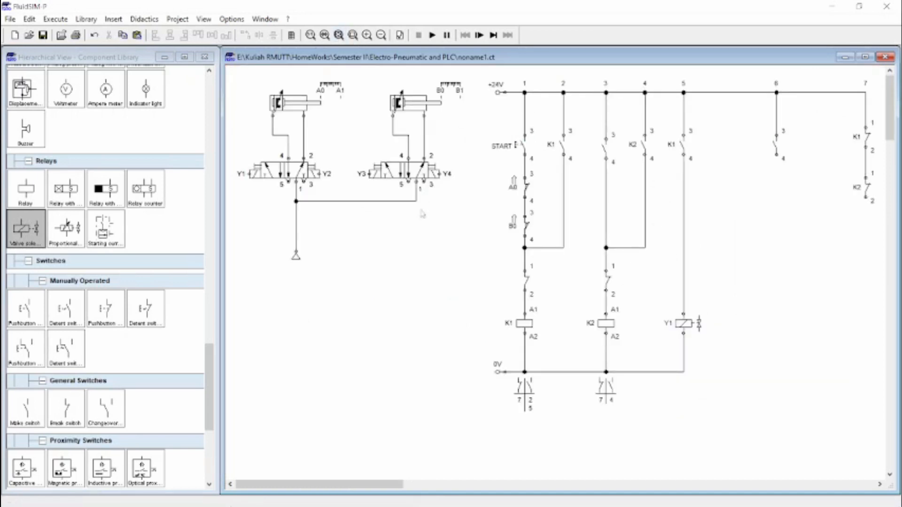
- Run the simulation, actuate the START pushbutton to test the K1 rung and Y1 solenoid, and stop the simulation
click(432, 35)
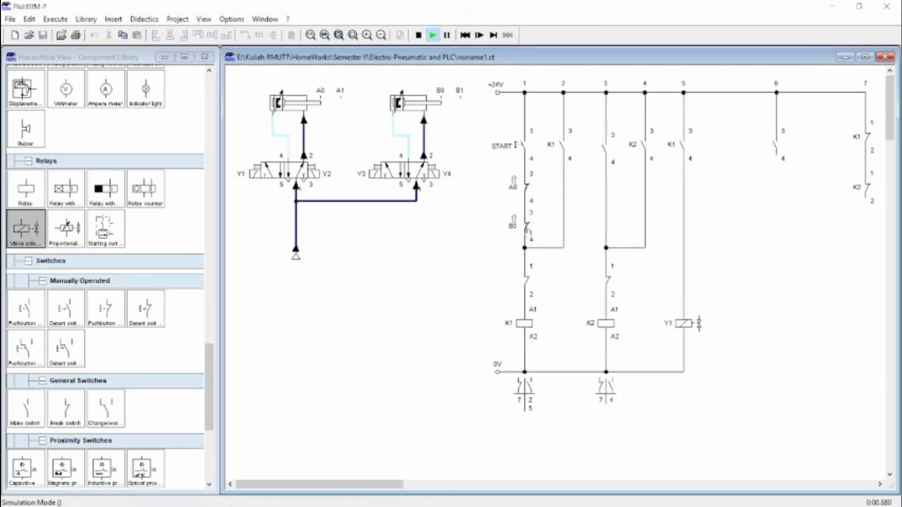
click(526, 140)
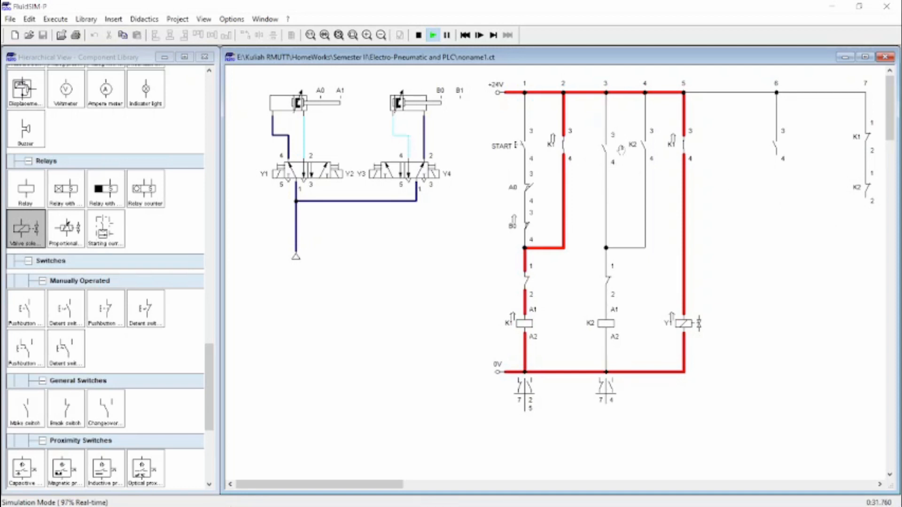
click(418, 34)
- Label the unlabeled make switch in the K2 rung A1
double_click(603, 148)
text(A1)
key(Return)
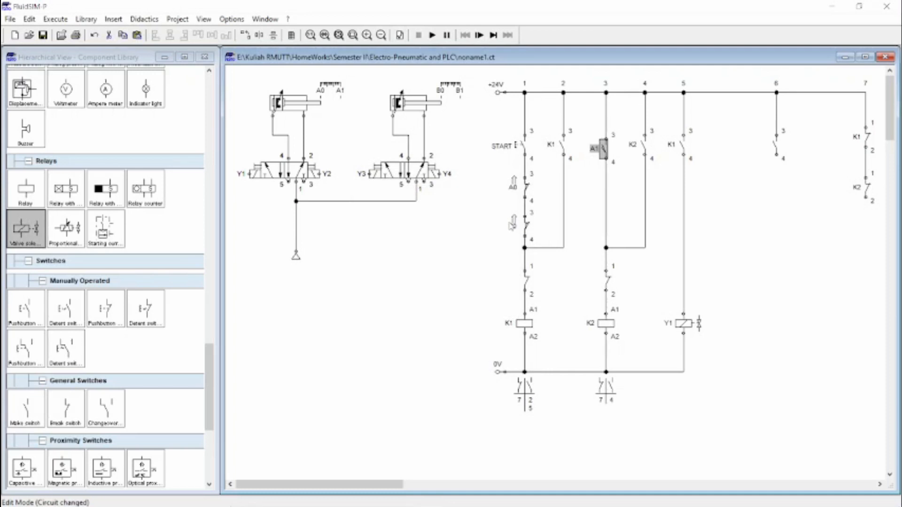
click(790, 265)
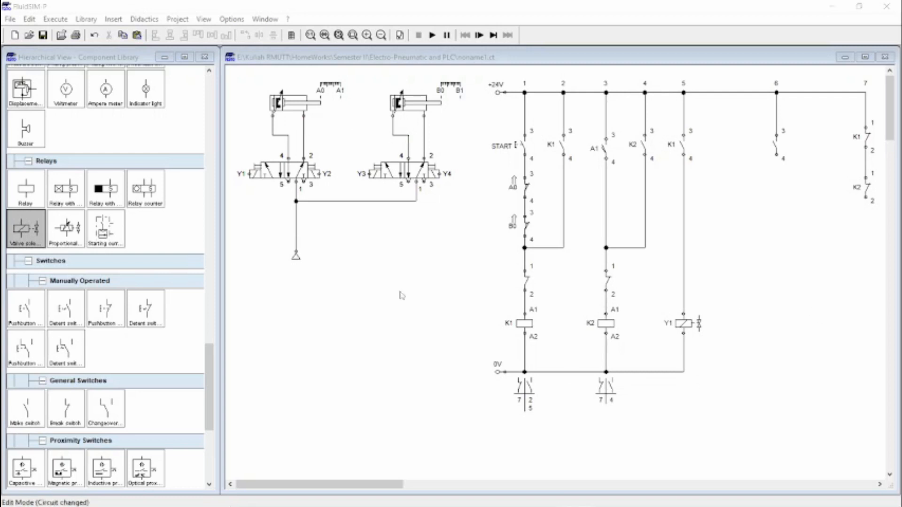
- Place a valve solenoid to the right of Y1 and label it Y2
drag(20, 229, 737, 324)
double_click(738, 324)
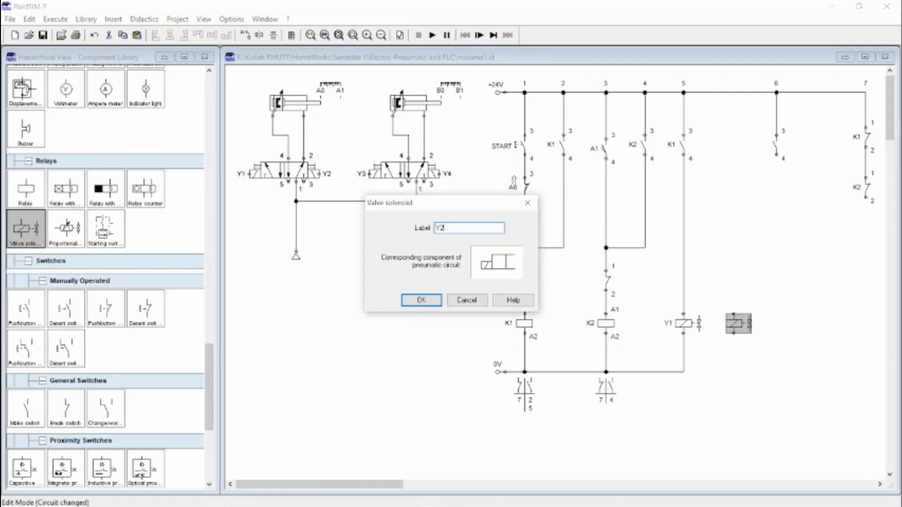
key(Return)
click(780, 383)
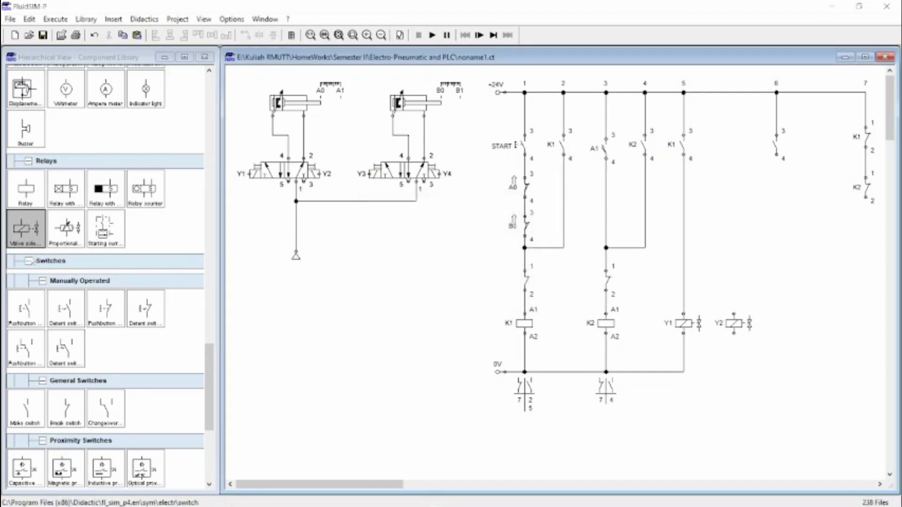
- Place a valve solenoid to the right of Y2 and label it Y3
drag(26, 229, 812, 324)
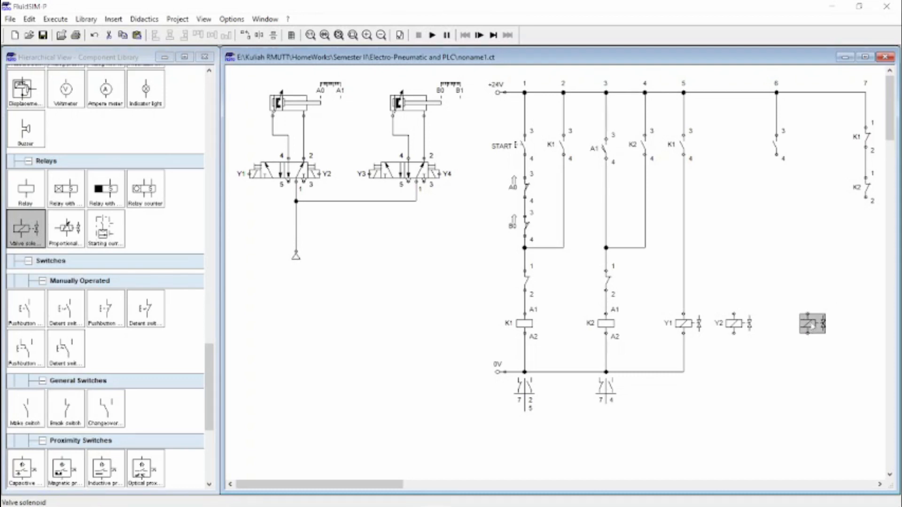
double_click(811, 324)
text(Y3)
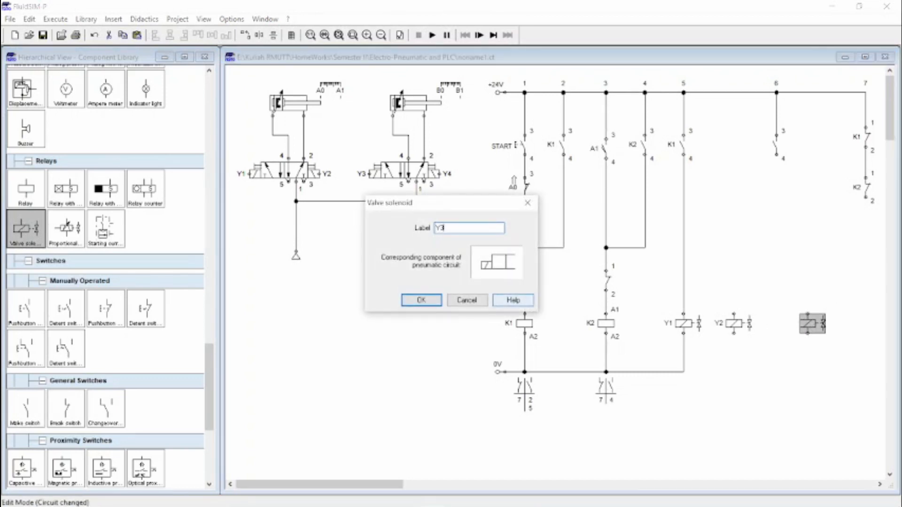
key(Return)
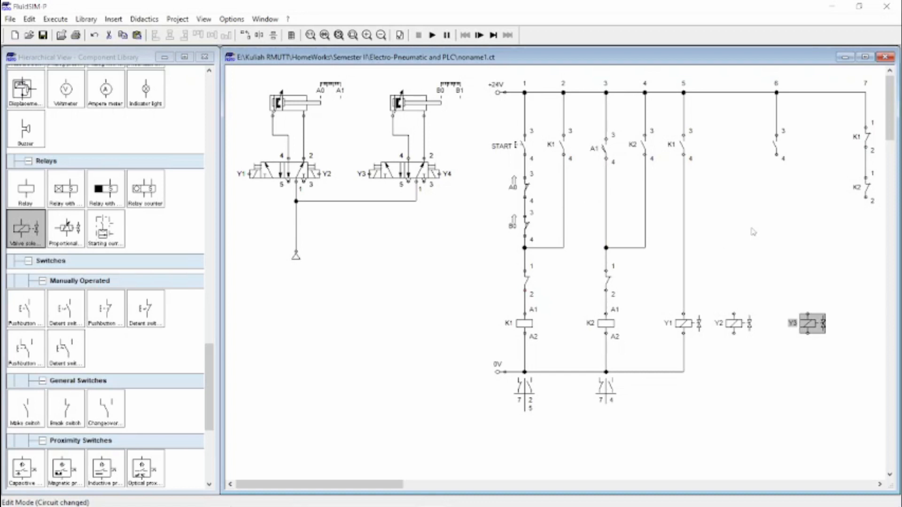
- Wire solenoid Y2 between the unlabeled make switch and the 0V line, and label that switch K2
drag(776, 155, 734, 313)
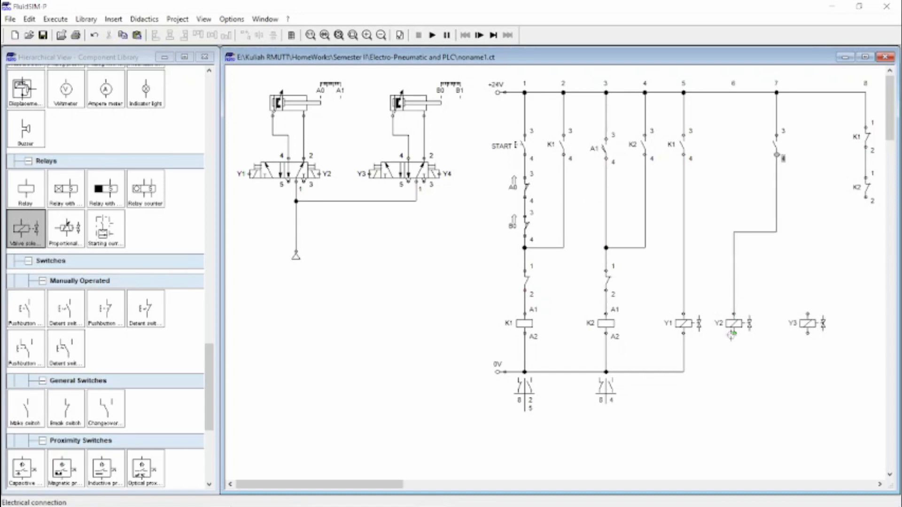
drag(685, 374, 683, 372)
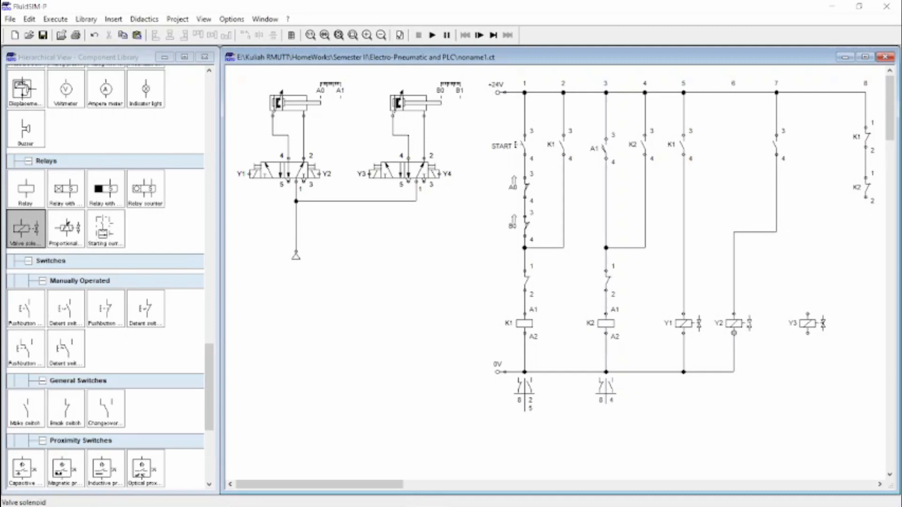
double_click(776, 150)
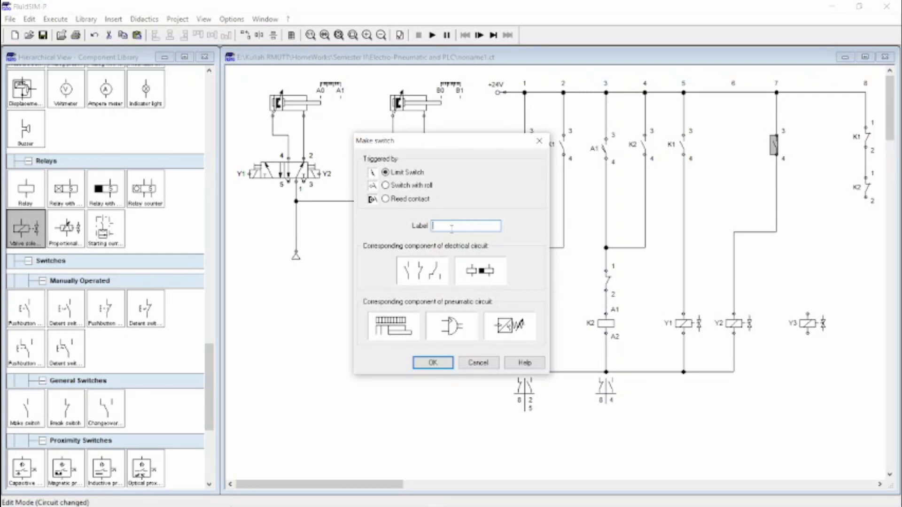
text(K2)
key(Return)
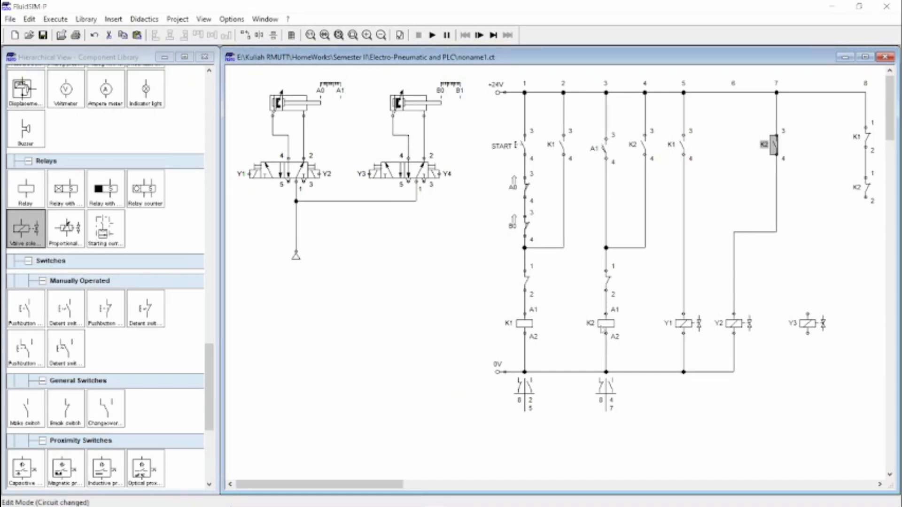
click(638, 302)
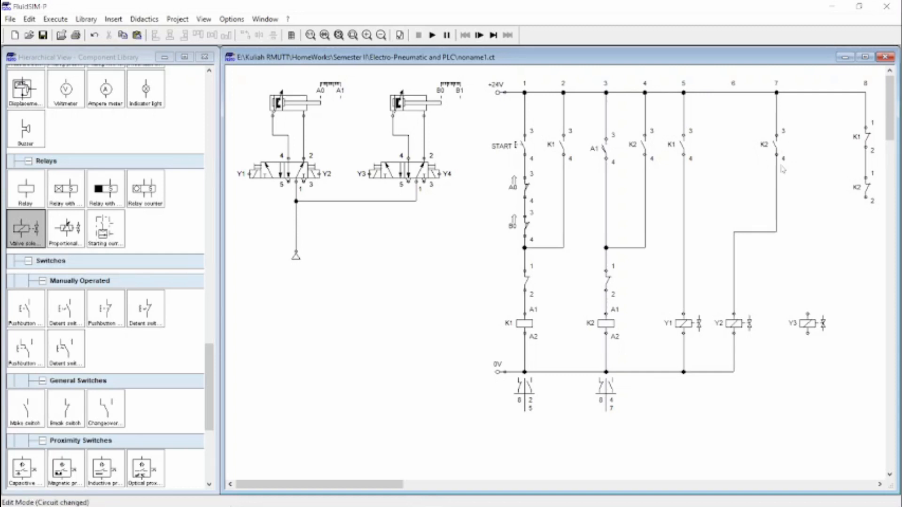
- Run the simulation, actuate the START pushbutton to test the K2 rung and solenoid Y2, and stop the simulation
click(434, 37)
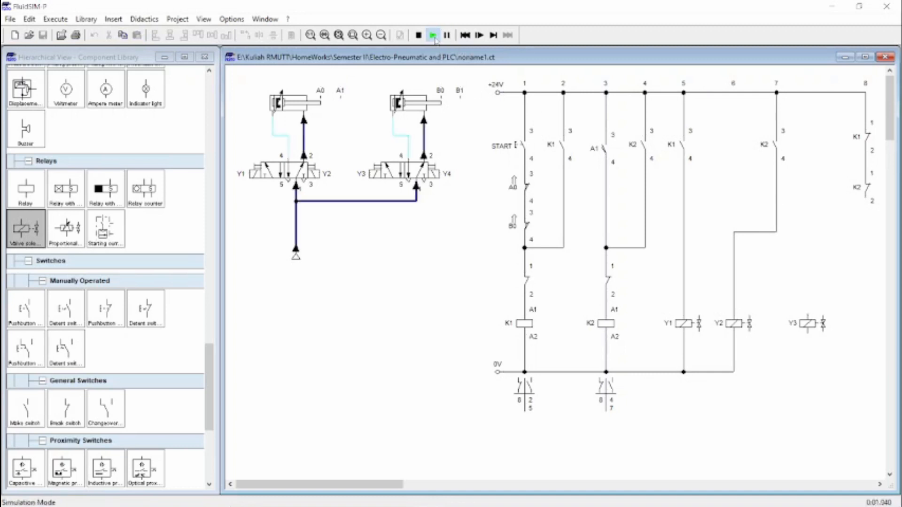
click(510, 144)
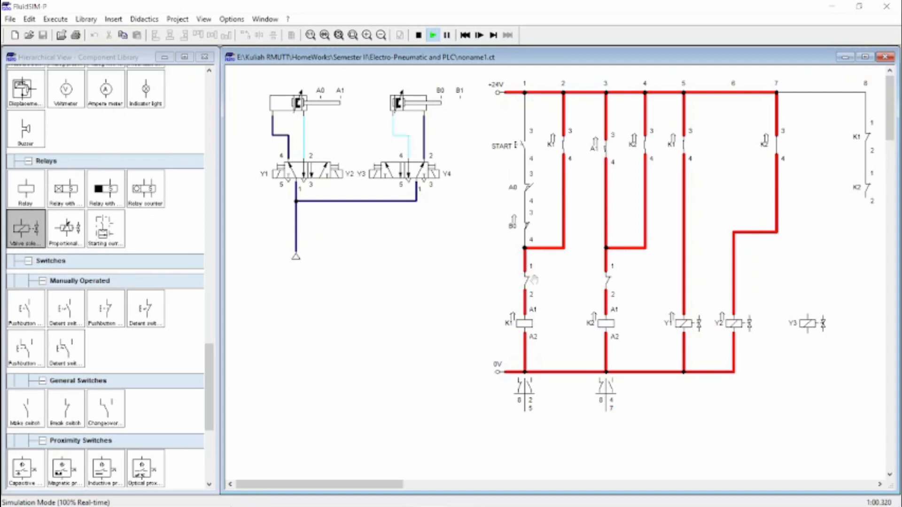
key(F5)
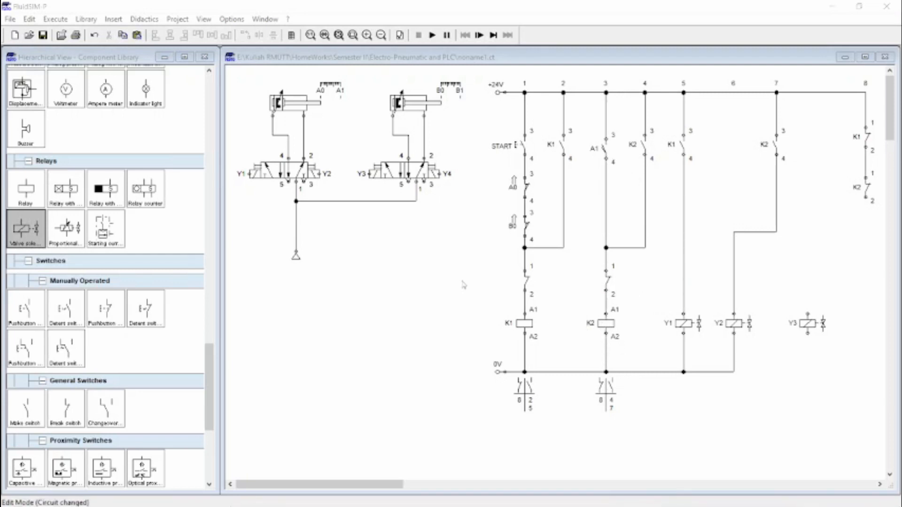
- Label the break switch above relay coil K1 as K2
double_click(527, 284)
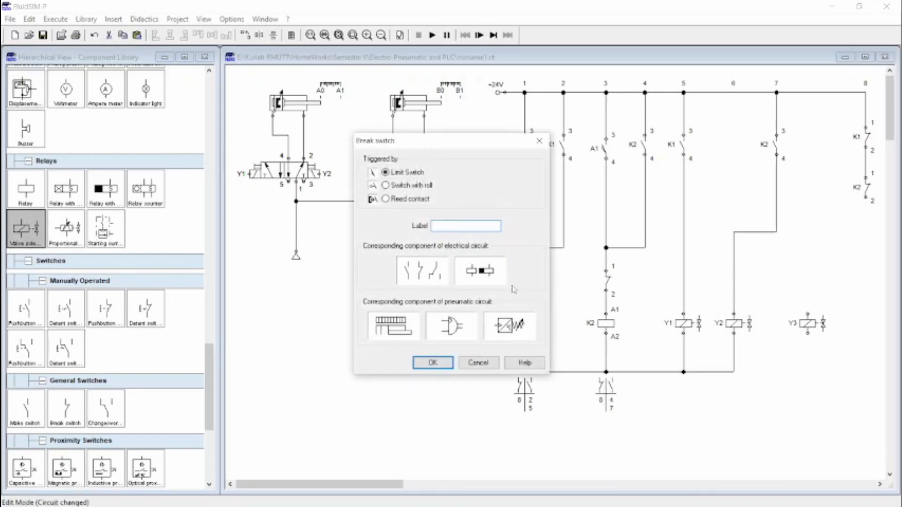
text(K2)
key(Return)
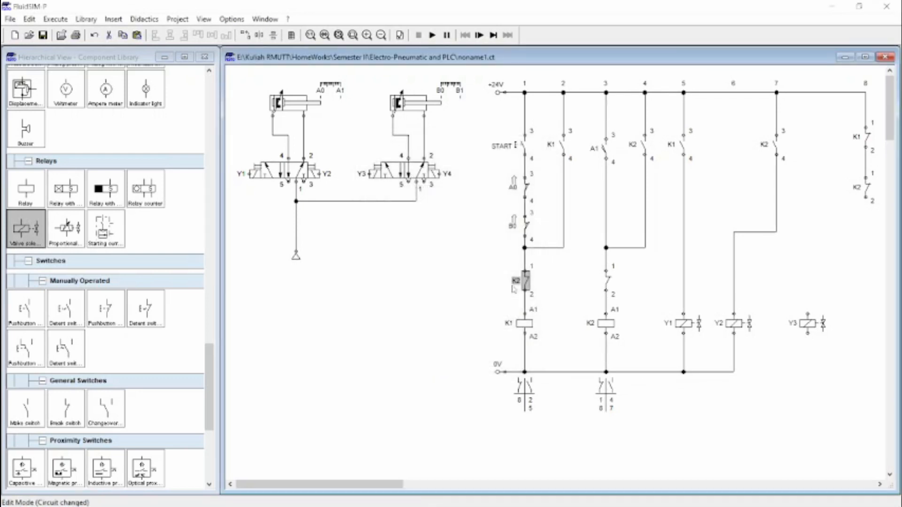
click(479, 346)
- Run the simulation, actuate START to test how the K2 break contact releases relay K1, and stop the simulation
click(431, 36)
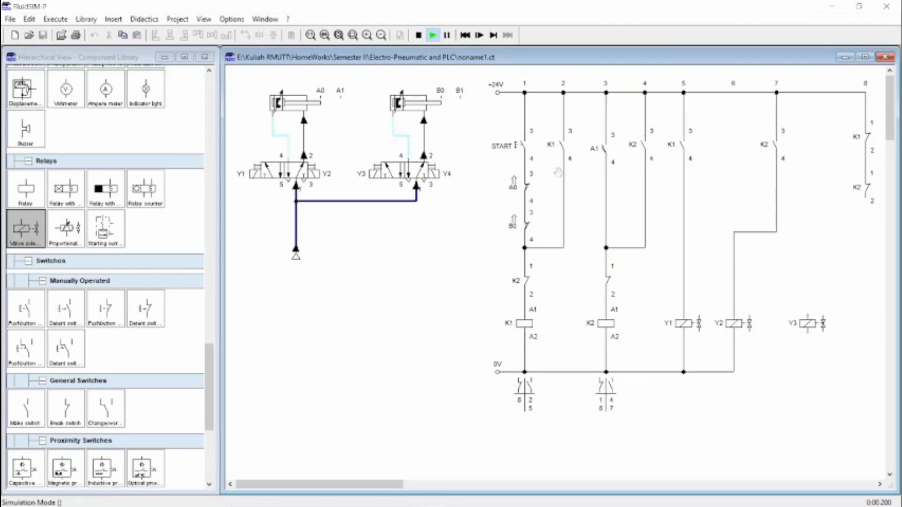
click(520, 145)
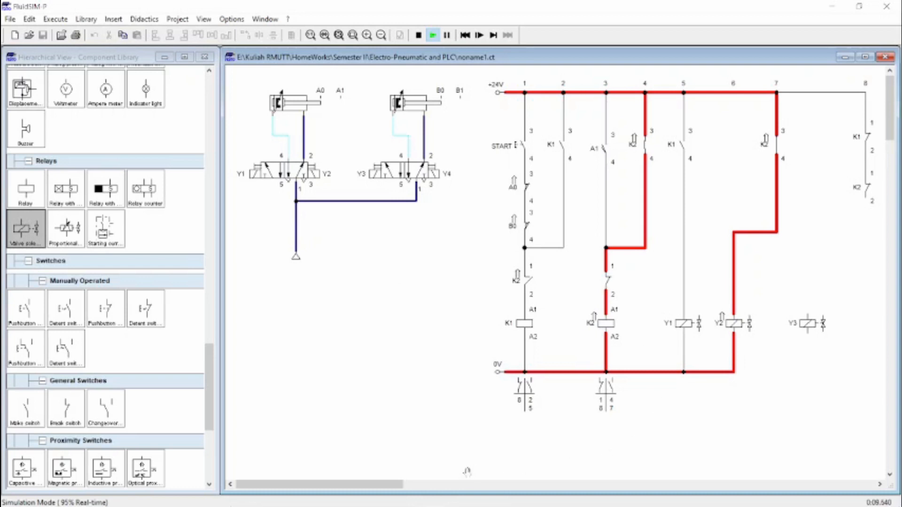
mouse_move(386, 487)
mouse_down()
mouse_move(403, 490)
mouse_move(395, 490)
mouse_up()
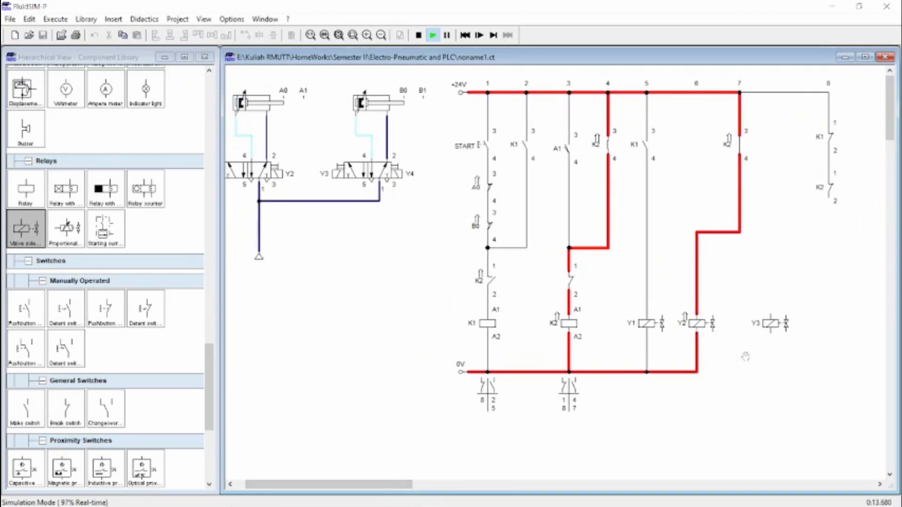
drag(377, 484, 367, 484)
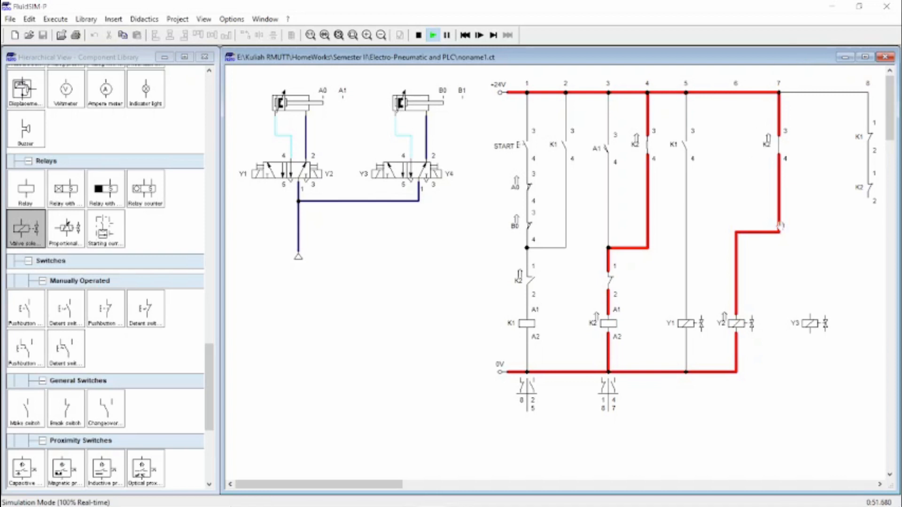
click(418, 36)
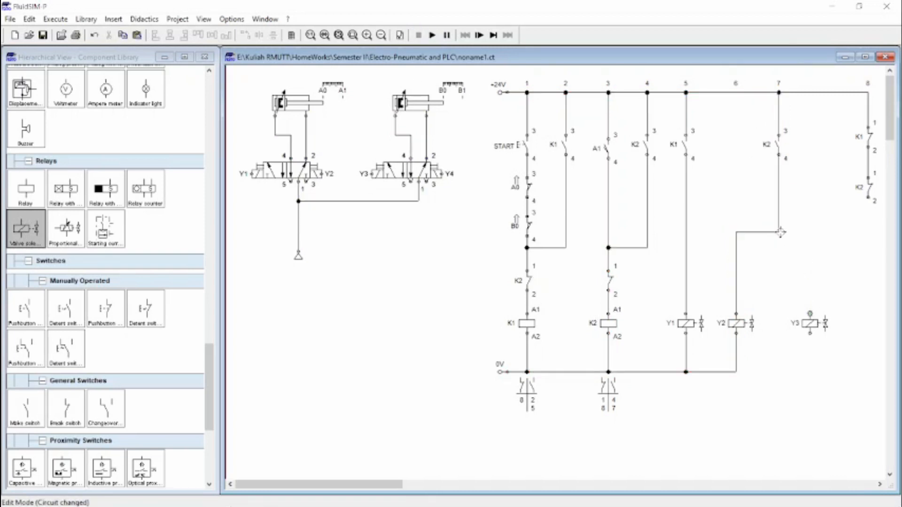
- Wire solenoid Y3 in parallel with Y2, from the corner below the K2 make switch to the 0V line
click(778, 232)
drag(778, 232, 809, 314)
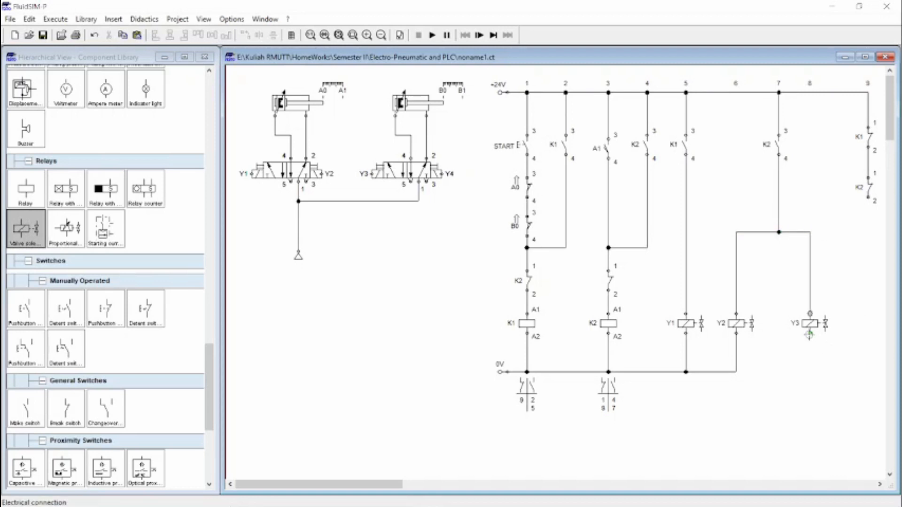
drag(737, 373, 810, 333)
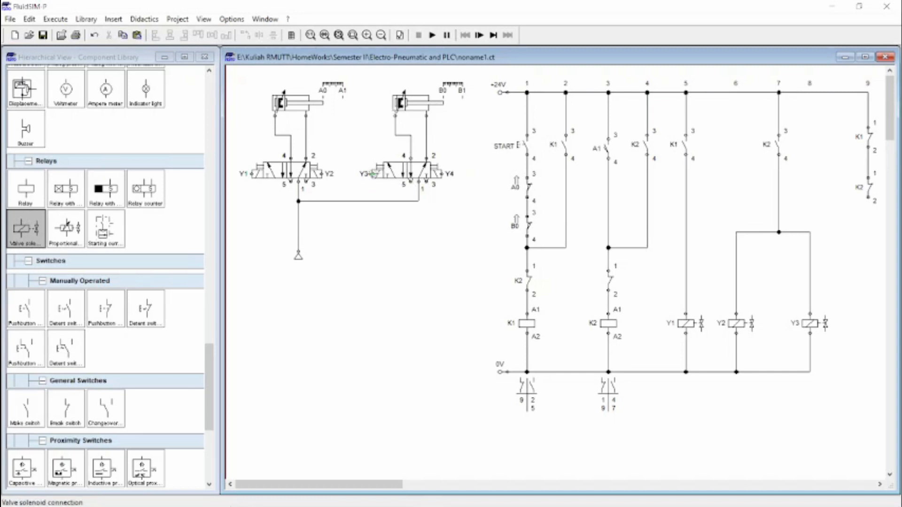
- Replace the line feeding Y3 with a make switch wired between the junction below K2 and the solenoid
mouse_move(407, 110)
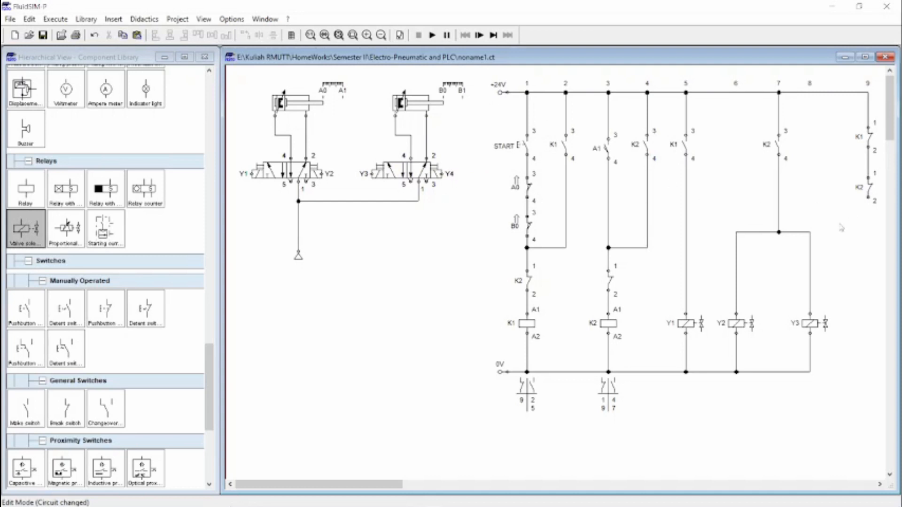
click(809, 261)
key(Delete)
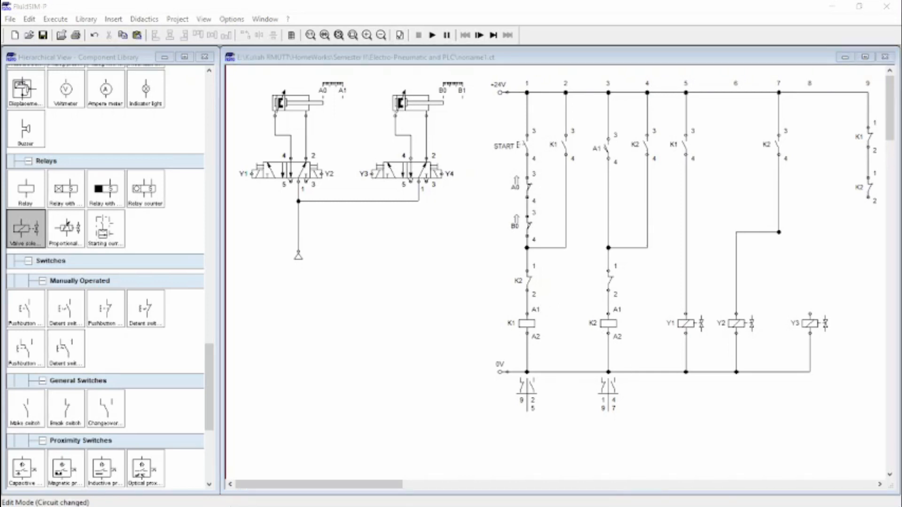
drag(27, 409, 808, 312)
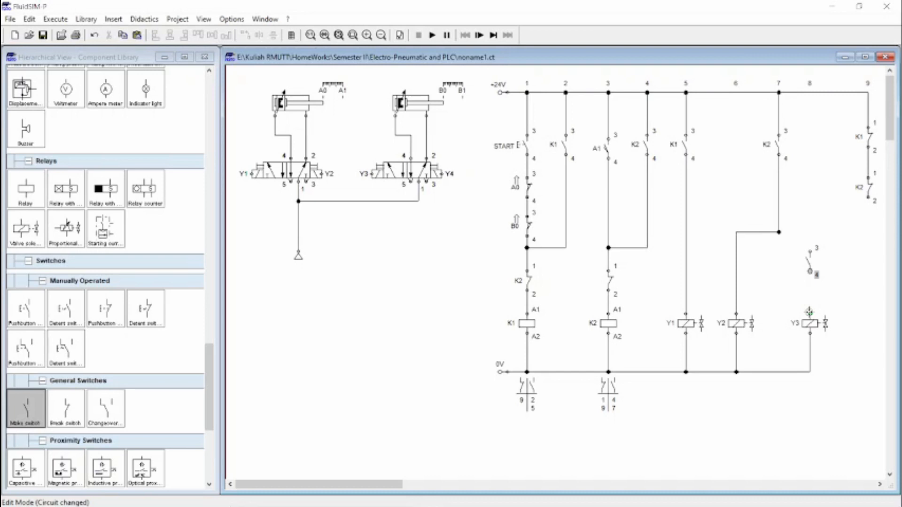
drag(809, 312, 809, 313)
drag(810, 252, 779, 233)
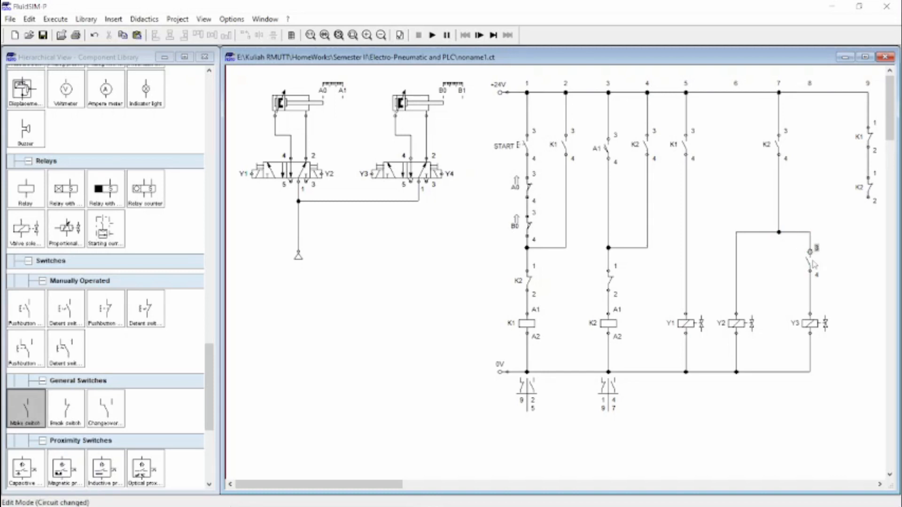
- Label the make switch above Y3 as A0
double_click(810, 263)
text(A0)
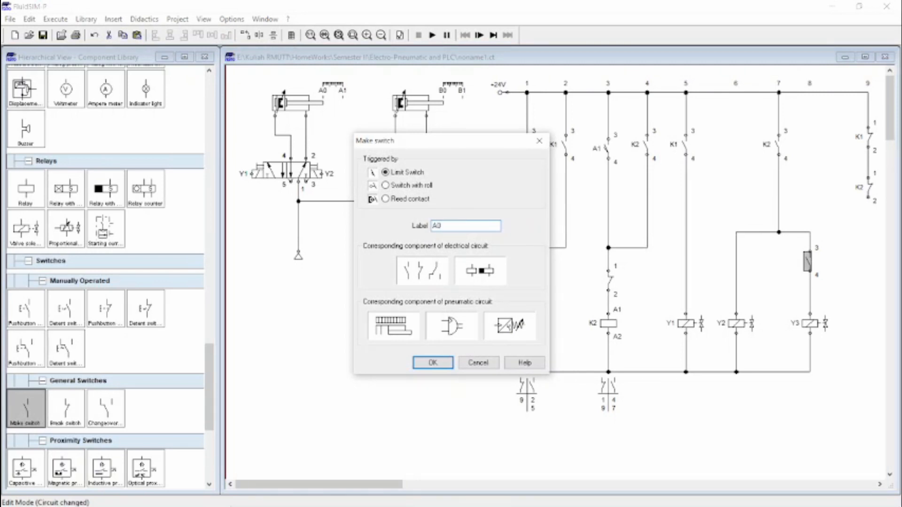
click(415, 363)
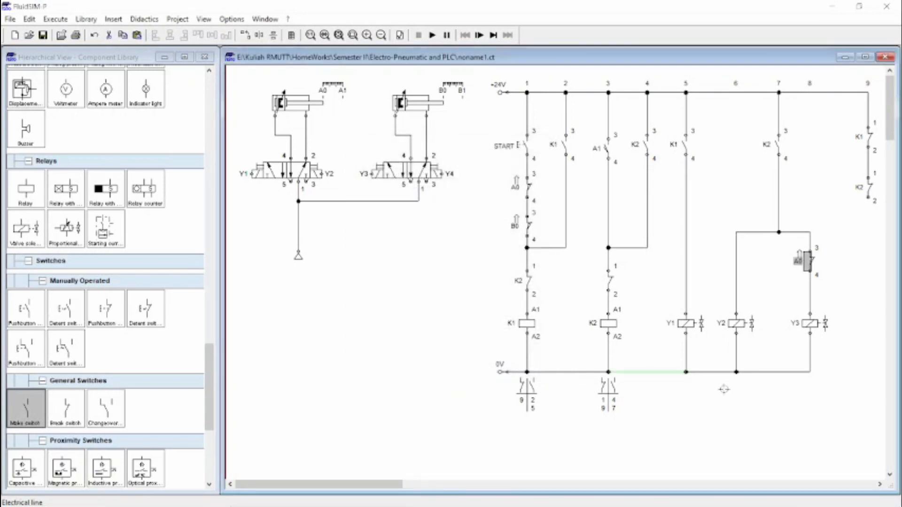
click(832, 413)
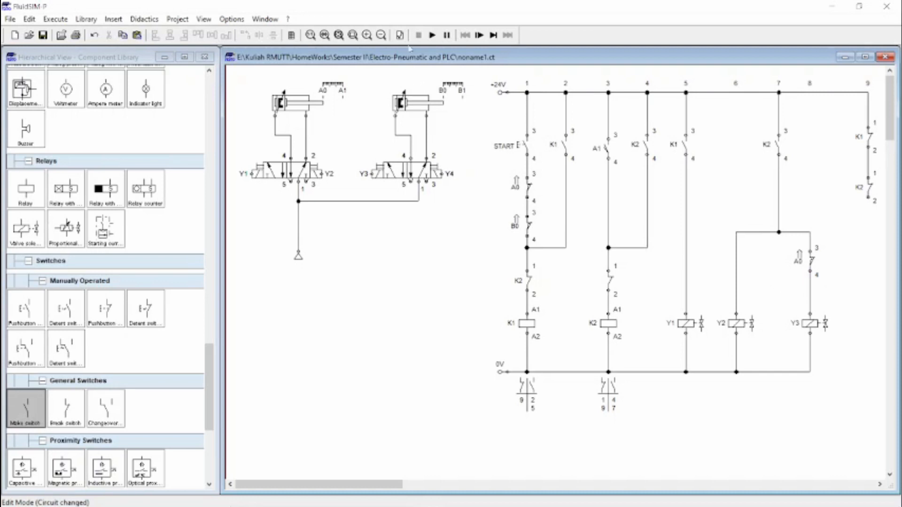
- Run the simulation, actuate START to test solenoid Y3 through limit switch A0, and stop the simulation
click(432, 35)
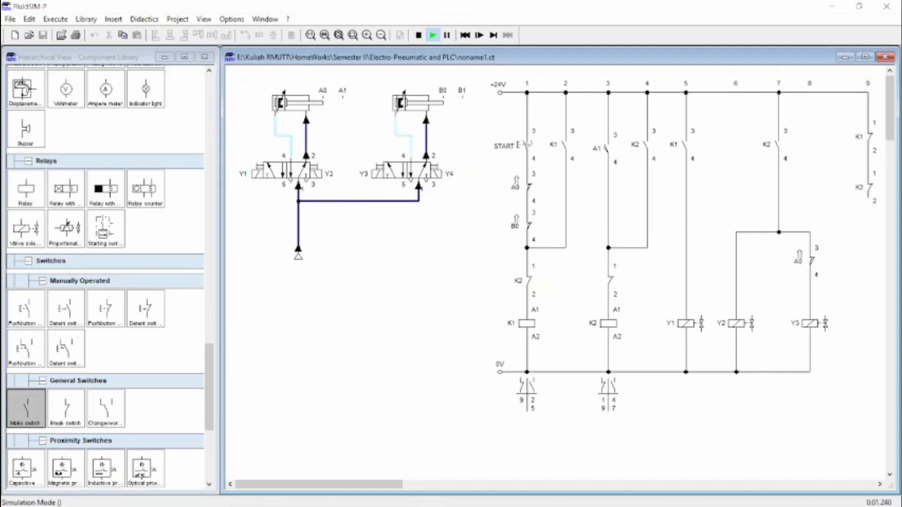
click(521, 145)
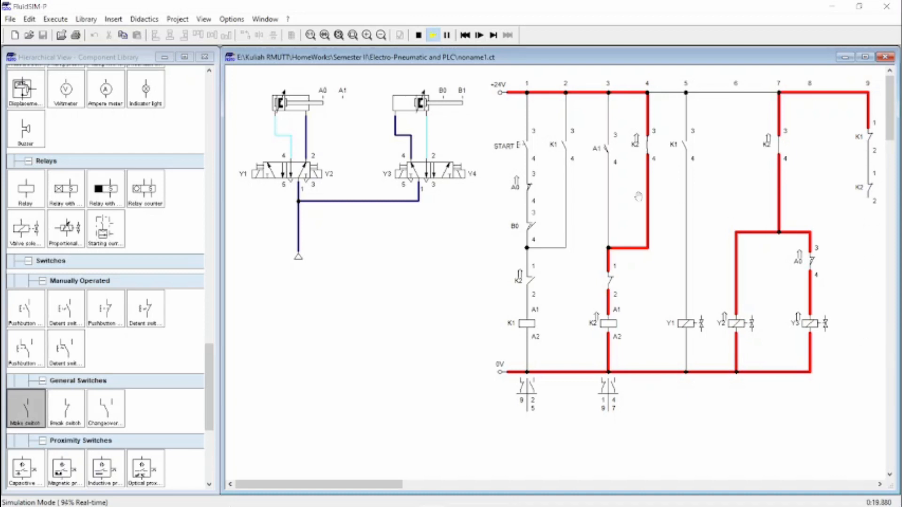
click(419, 35)
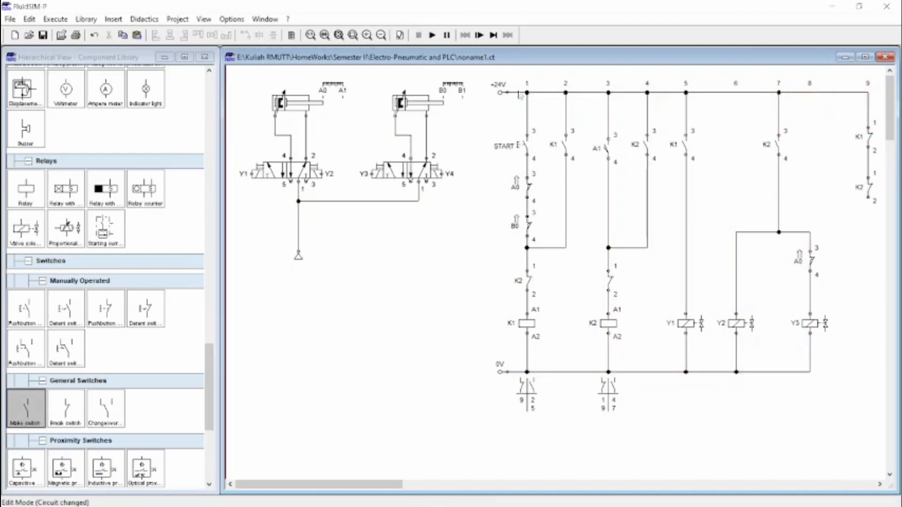
- Place a valve solenoid labeled Y4 below the K1 and K2 break switches, and wire it between K2 and the 0V line
drag(26, 230, 868, 201)
click(865, 330)
drag(866, 330, 809, 373)
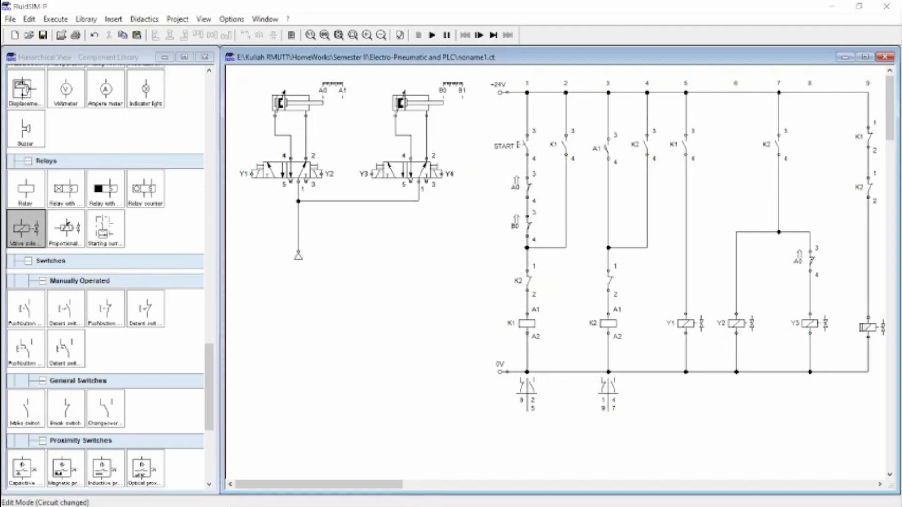
drag(868, 336, 867, 332)
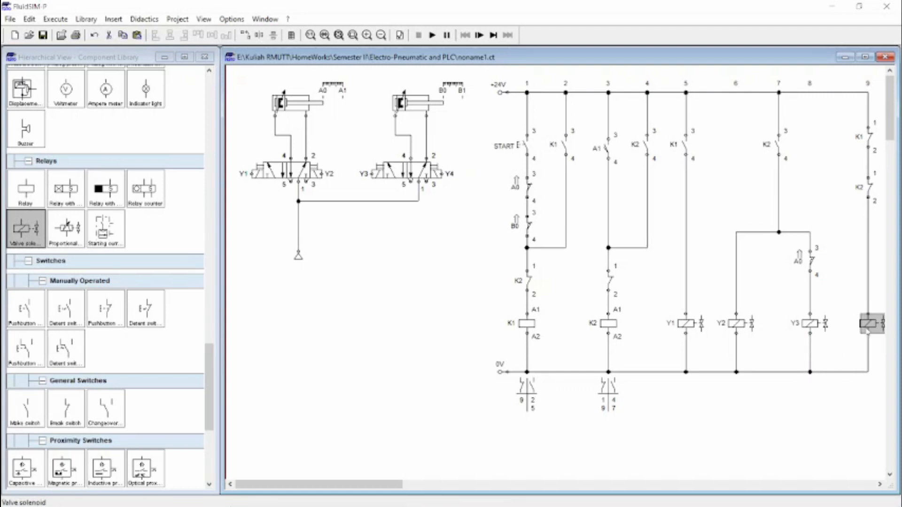
double_click(867, 331)
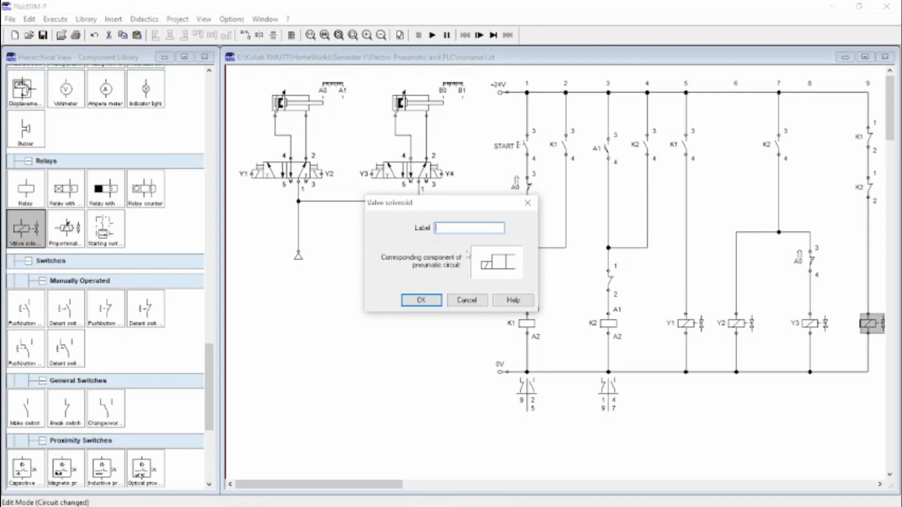
key(Return)
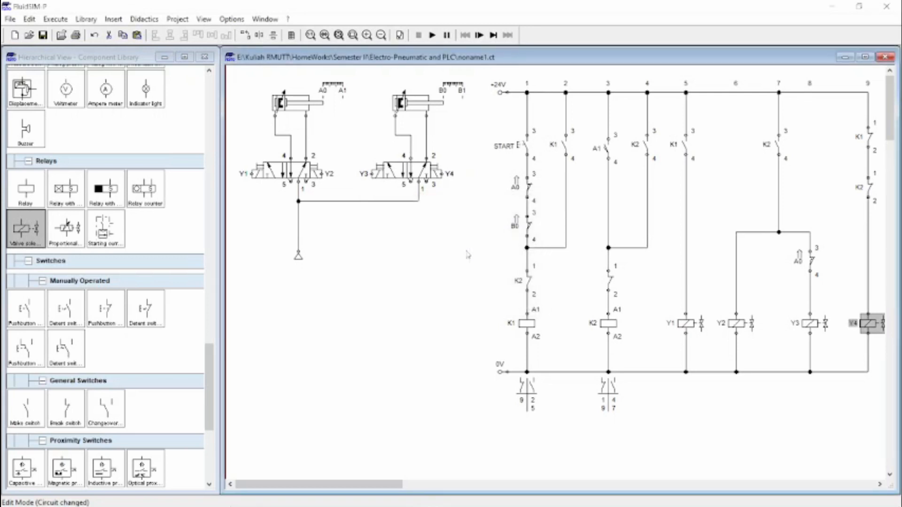
- Run the simulation, actuate START to test the cylinder sequence with solenoid Y4 wired in, and stop the simulation
click(432, 36)
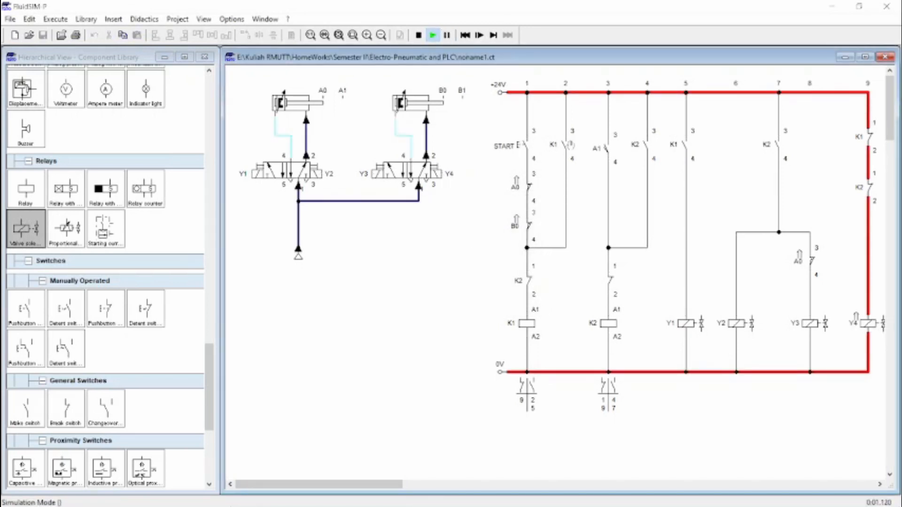
click(527, 144)
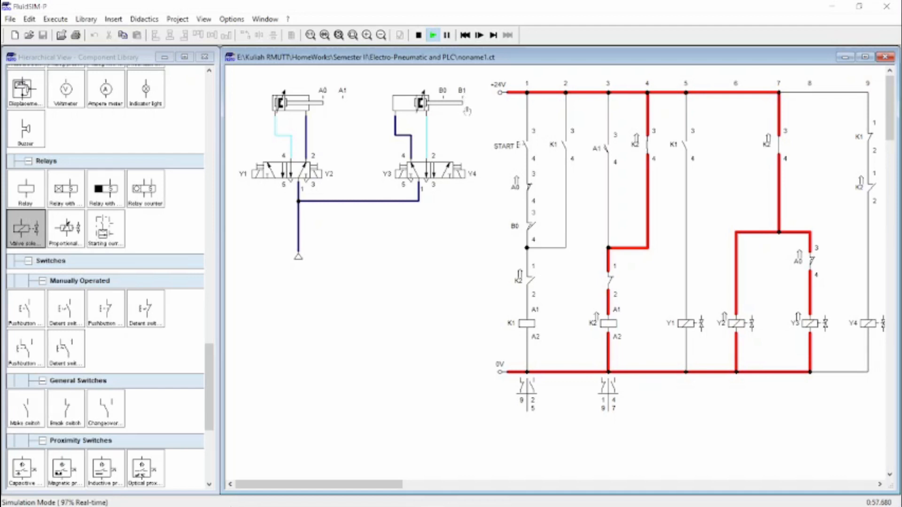
click(419, 36)
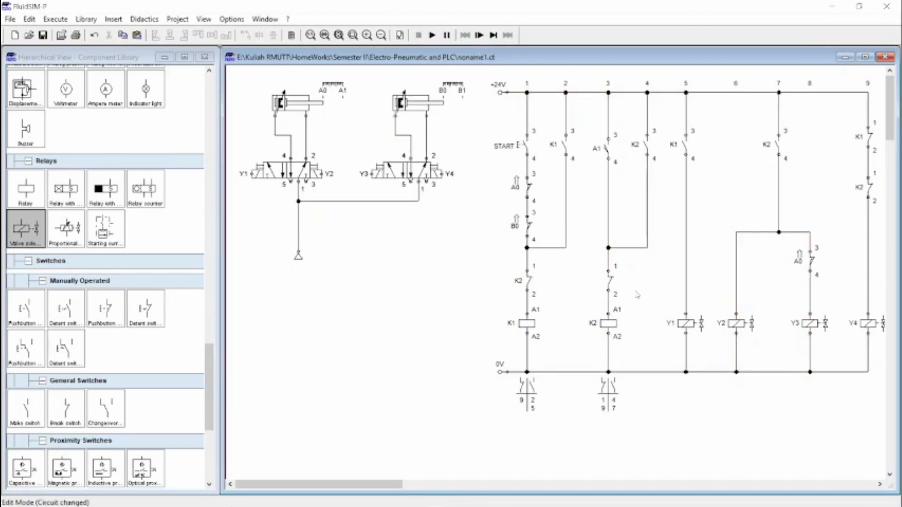
- Label the break switch above relay coil K2 as B1
double_click(609, 282)
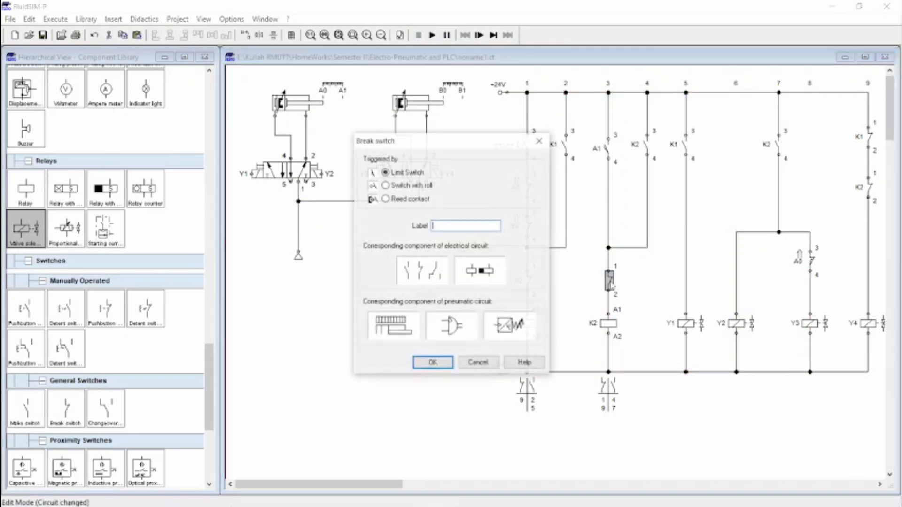
key(Return)
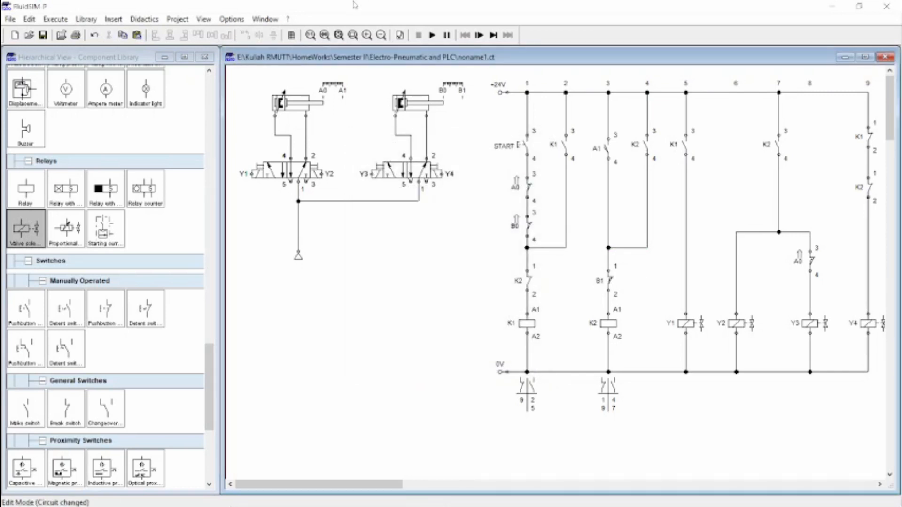
- Run the simulation again, actuate START twice to check the full cycle with break switch B1 in the K2 rung, and stop it
click(433, 35)
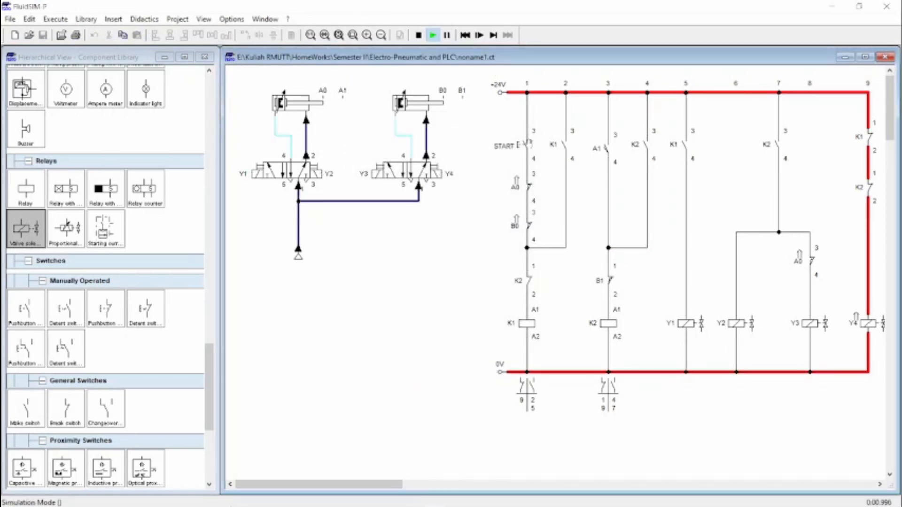
click(528, 139)
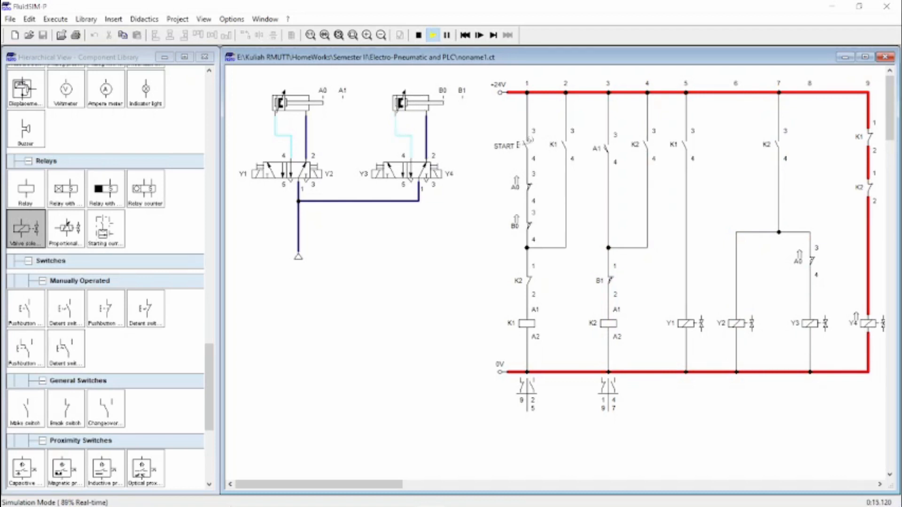
click(528, 139)
click(419, 35)
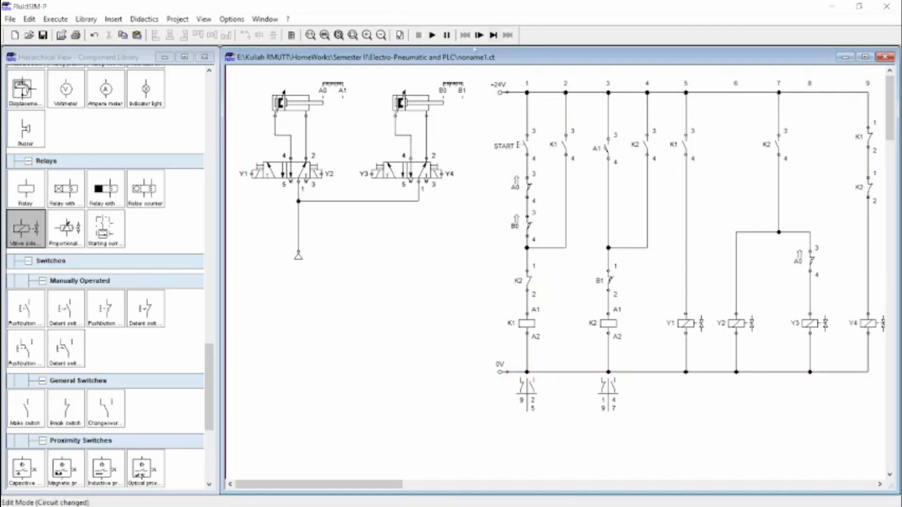